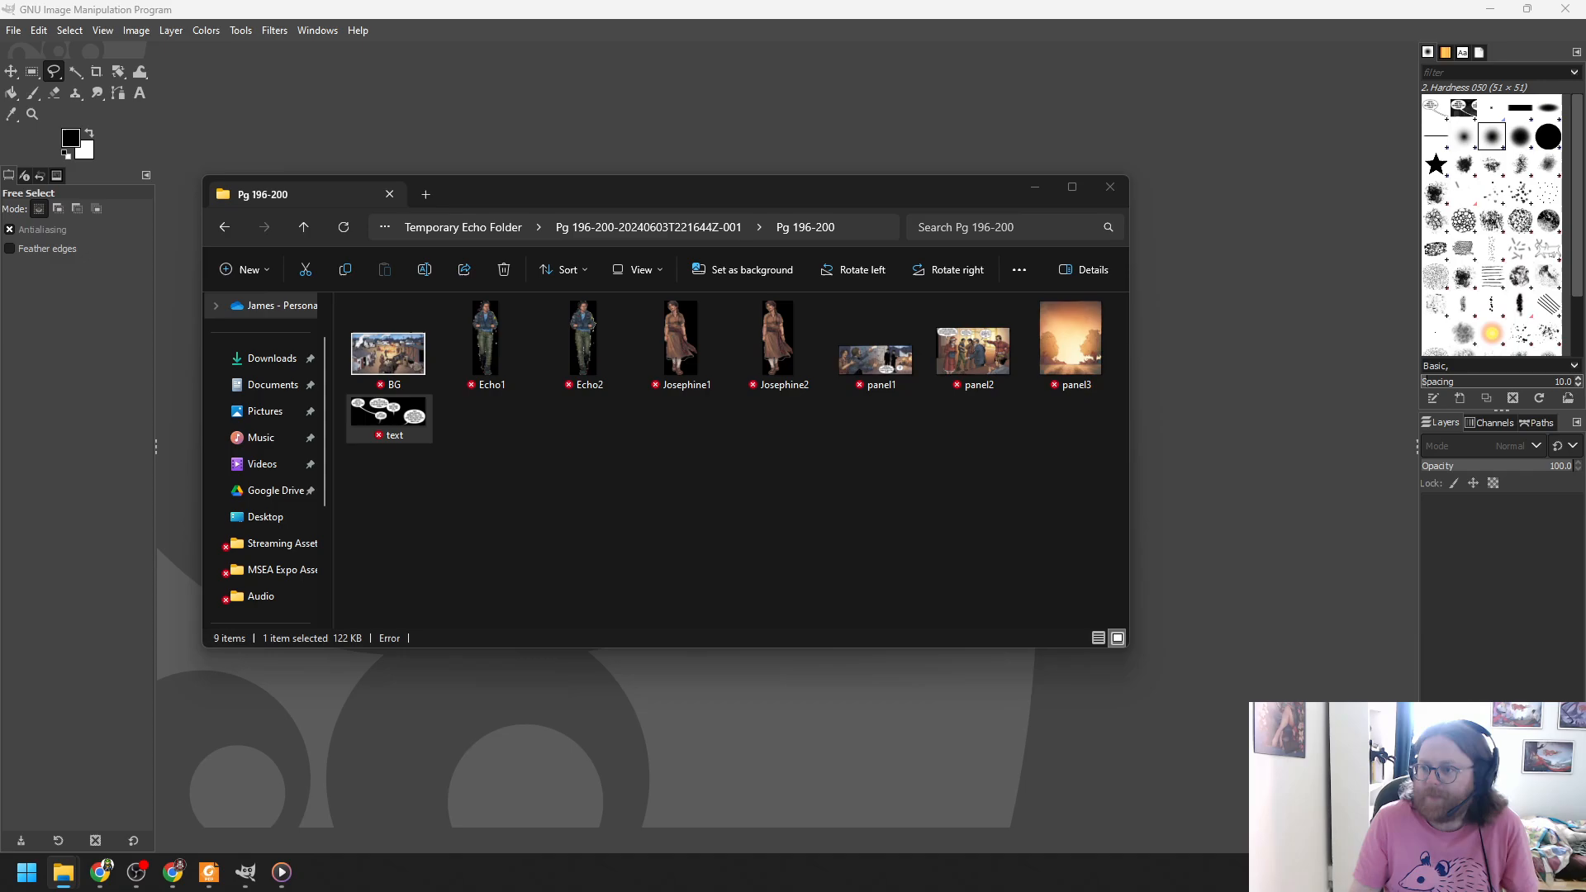
- Switch to the Pg 196-200 Explorer window, shrink it from its corner, and shift it up and right
{"action": "key", "text": "alt+Tab"}
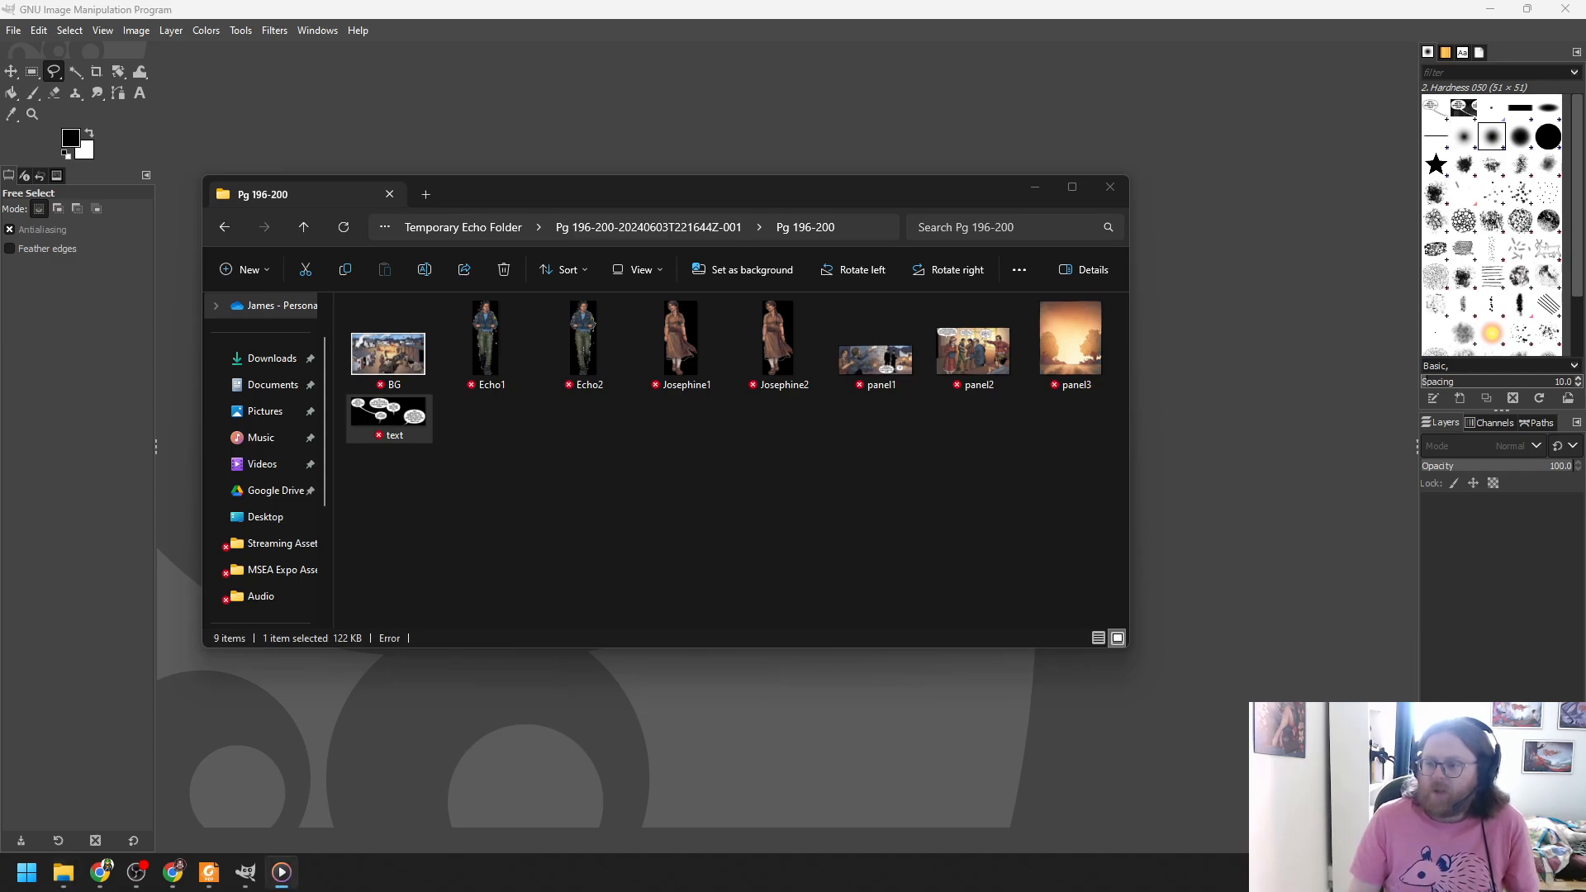
{"action": "key", "text": "alt+Tab"}
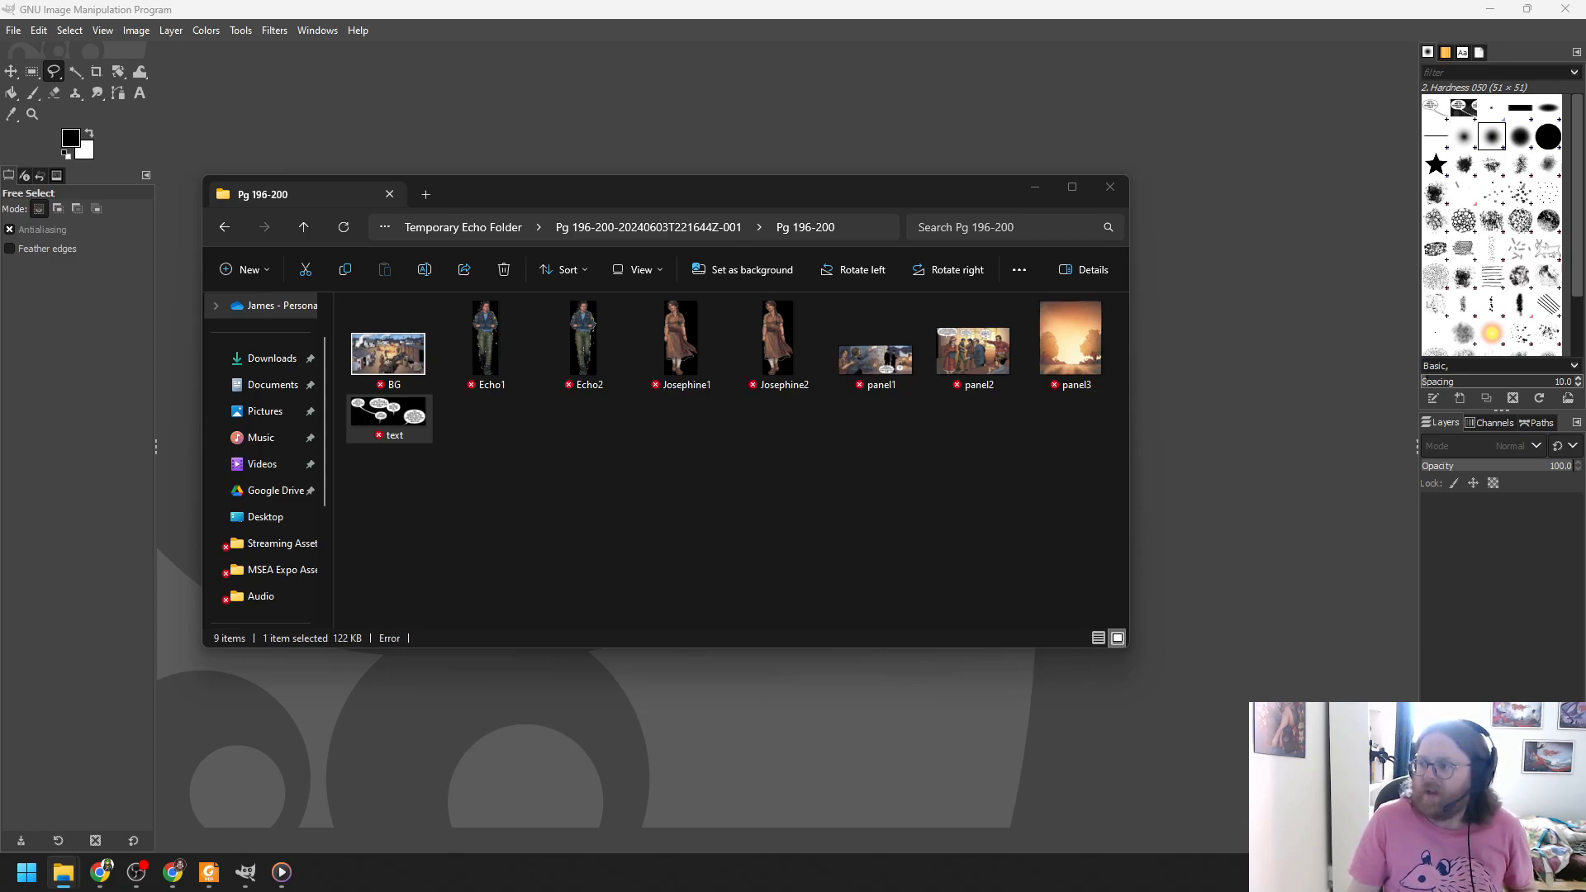
{"action": "key", "text": "alt+Tab"}
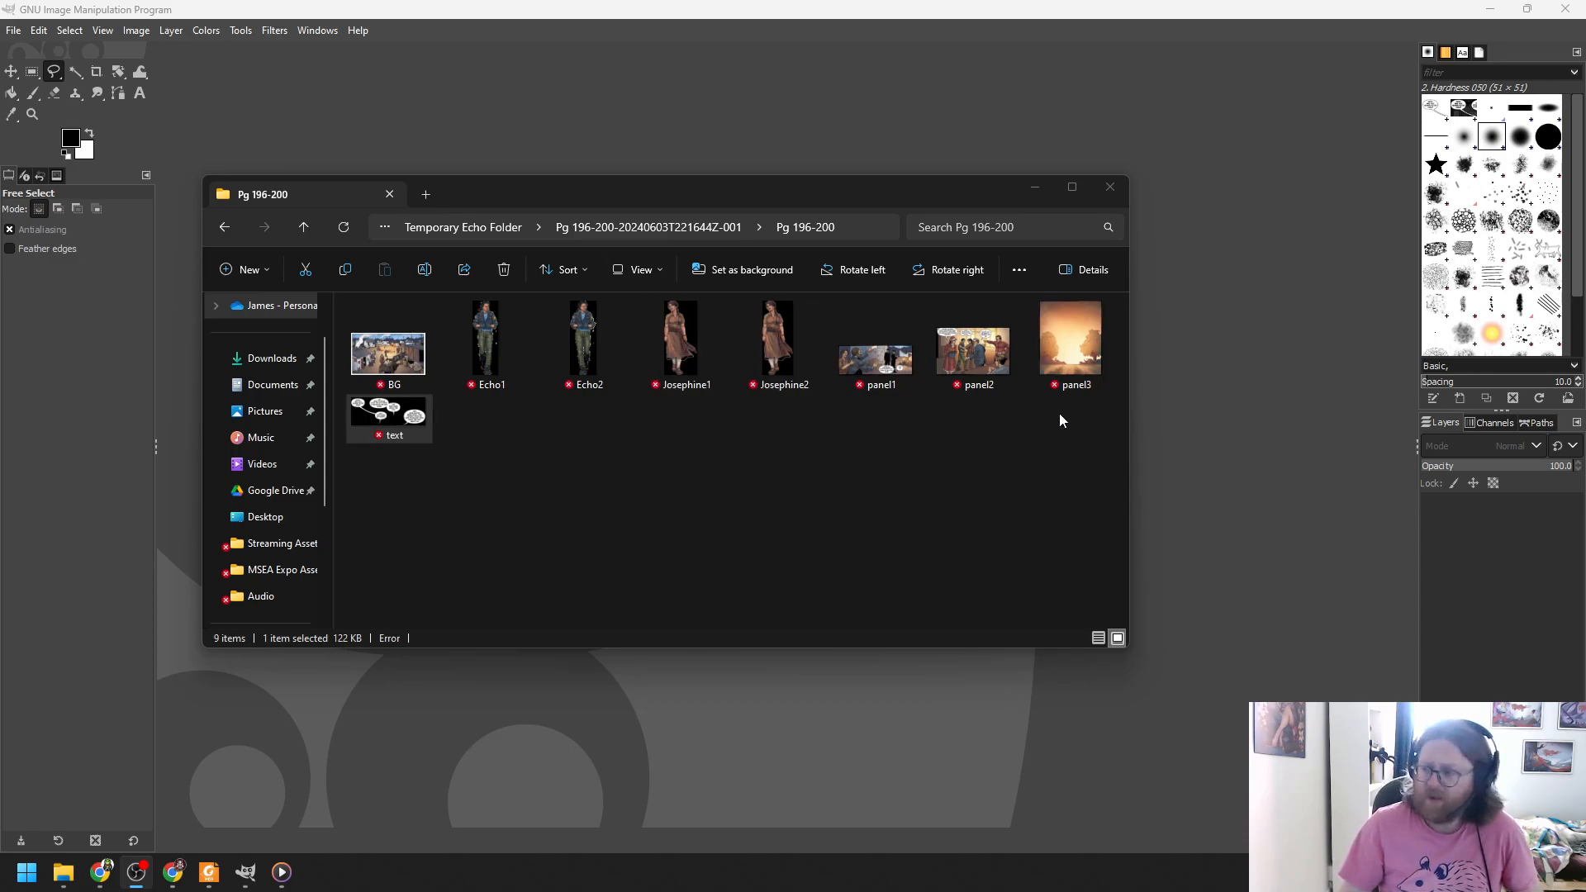
{"action": "left_click_drag", "start_coordinate": [1127, 651], "coordinate": [1055, 619]}
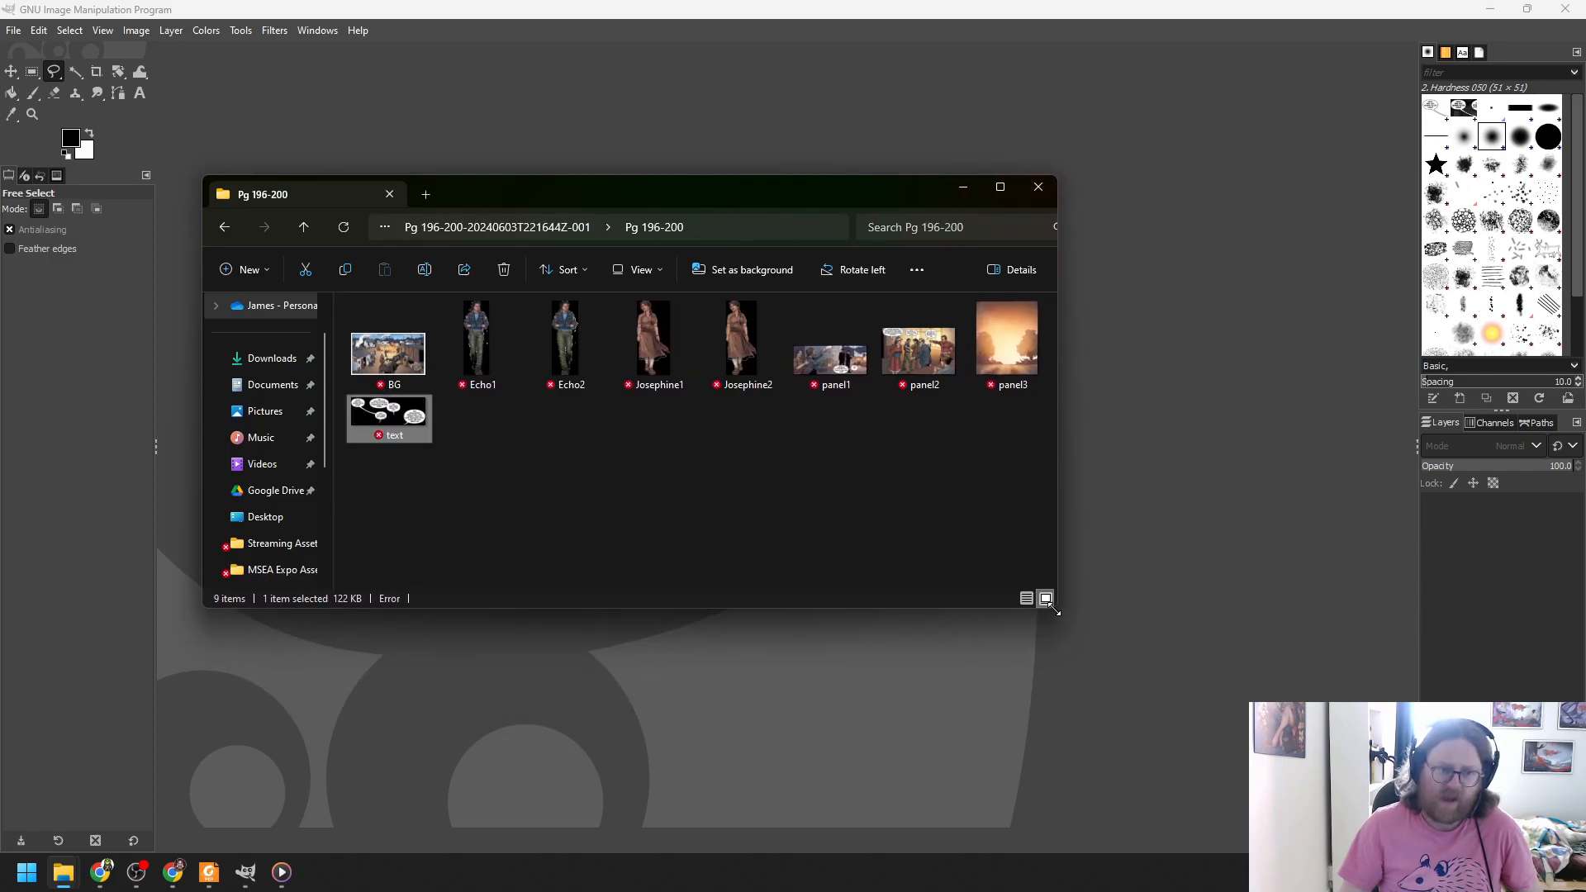
{"action": "left_click_drag", "start_coordinate": [836, 198], "coordinate": [920, 175]}
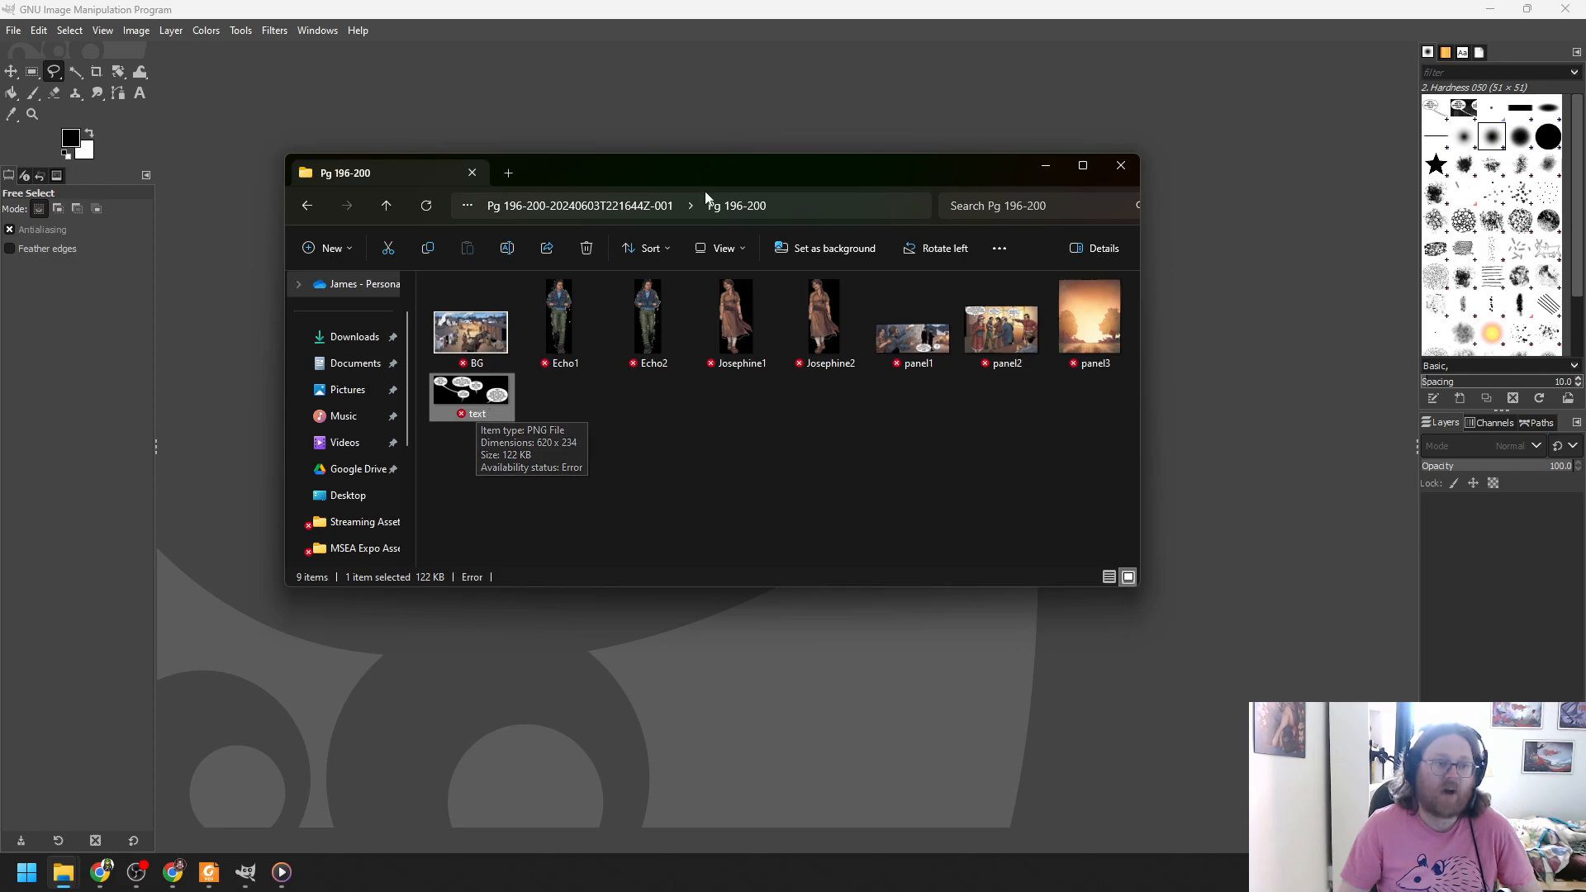
{"action": "left_click_drag", "start_coordinate": [714, 180], "coordinate": [911, 185]}
- View text.png full screen in Photos, then preview panel3.png and close it
{"action": "double_click", "coordinate": [687, 411]}
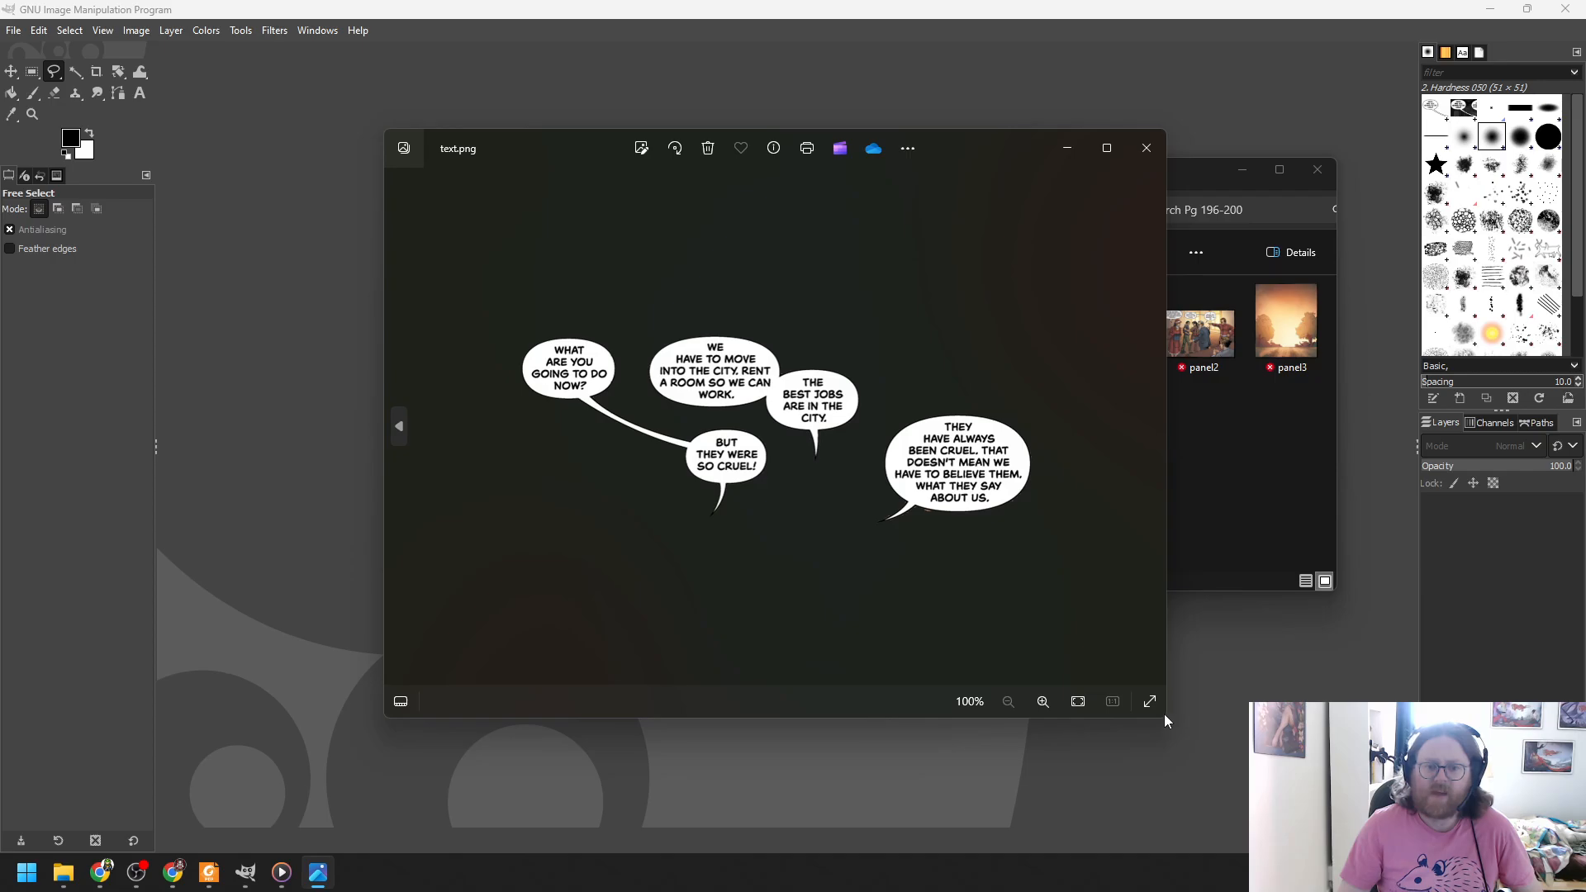
{"action": "left_click", "coordinate": [1149, 702]}
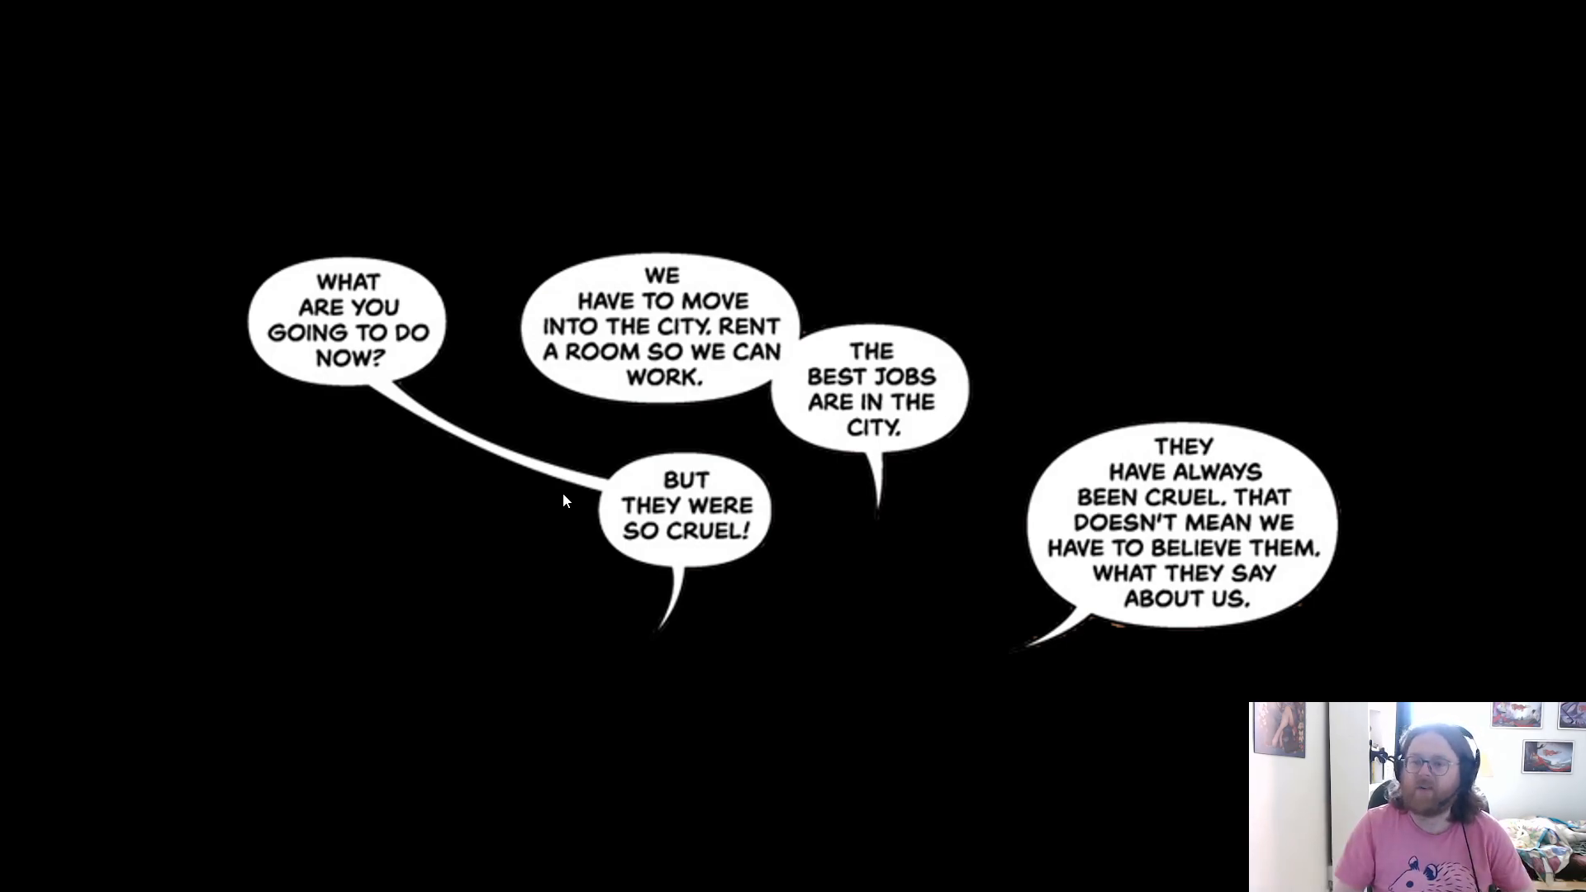
{"action": "scroll", "coordinate": [1080, 291], "scroll_direction": "down", "scroll_amount": 4}
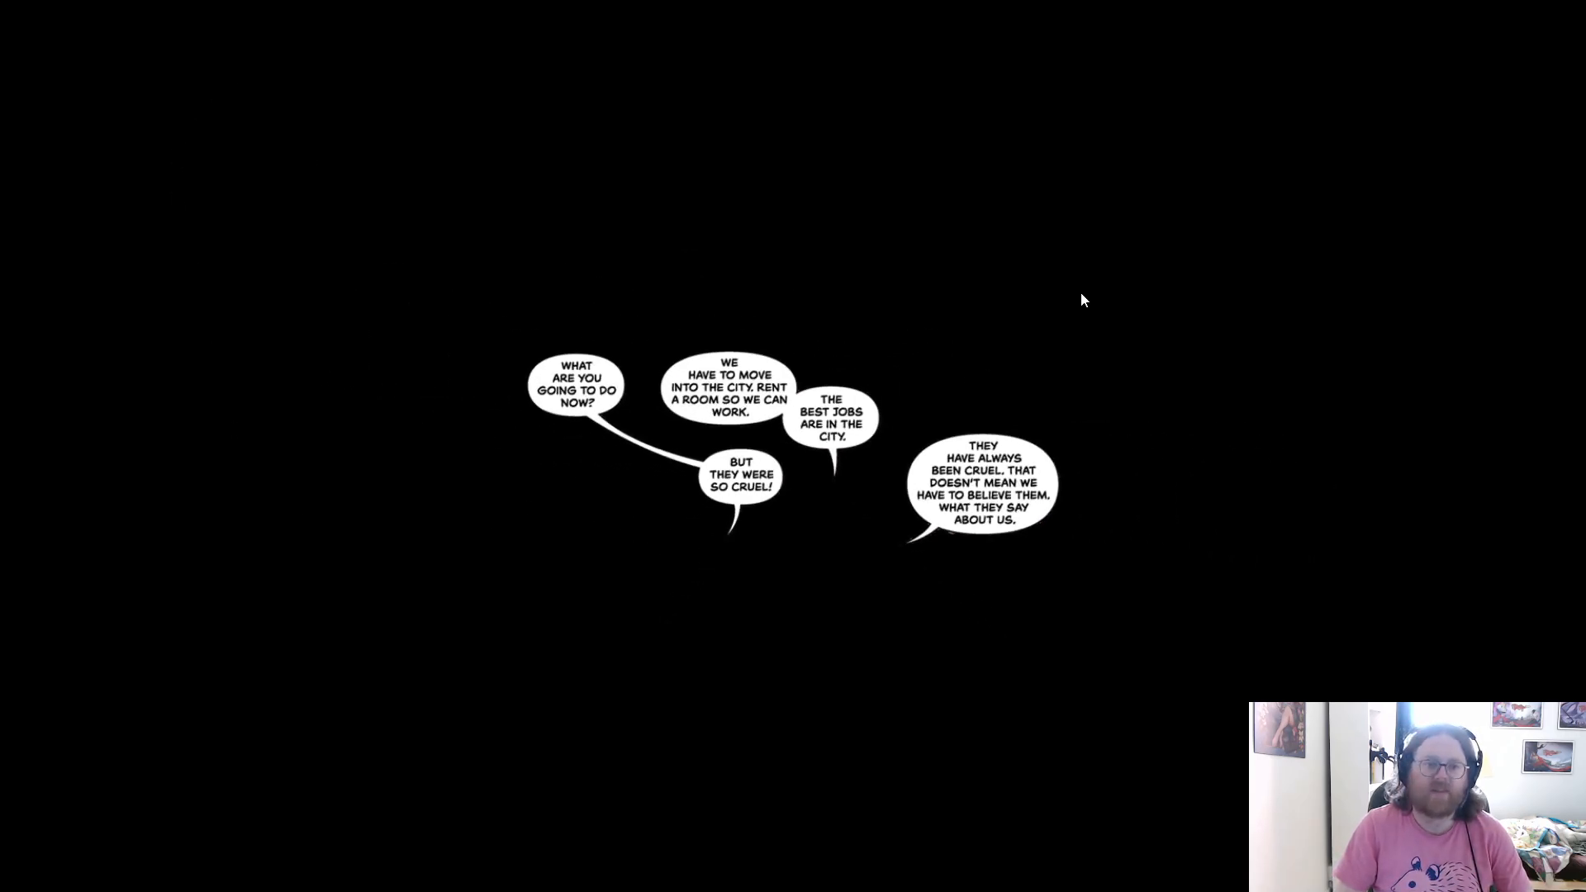
{"action": "key", "text": "Escape"}
{"action": "left_click", "coordinate": [1295, 317]}
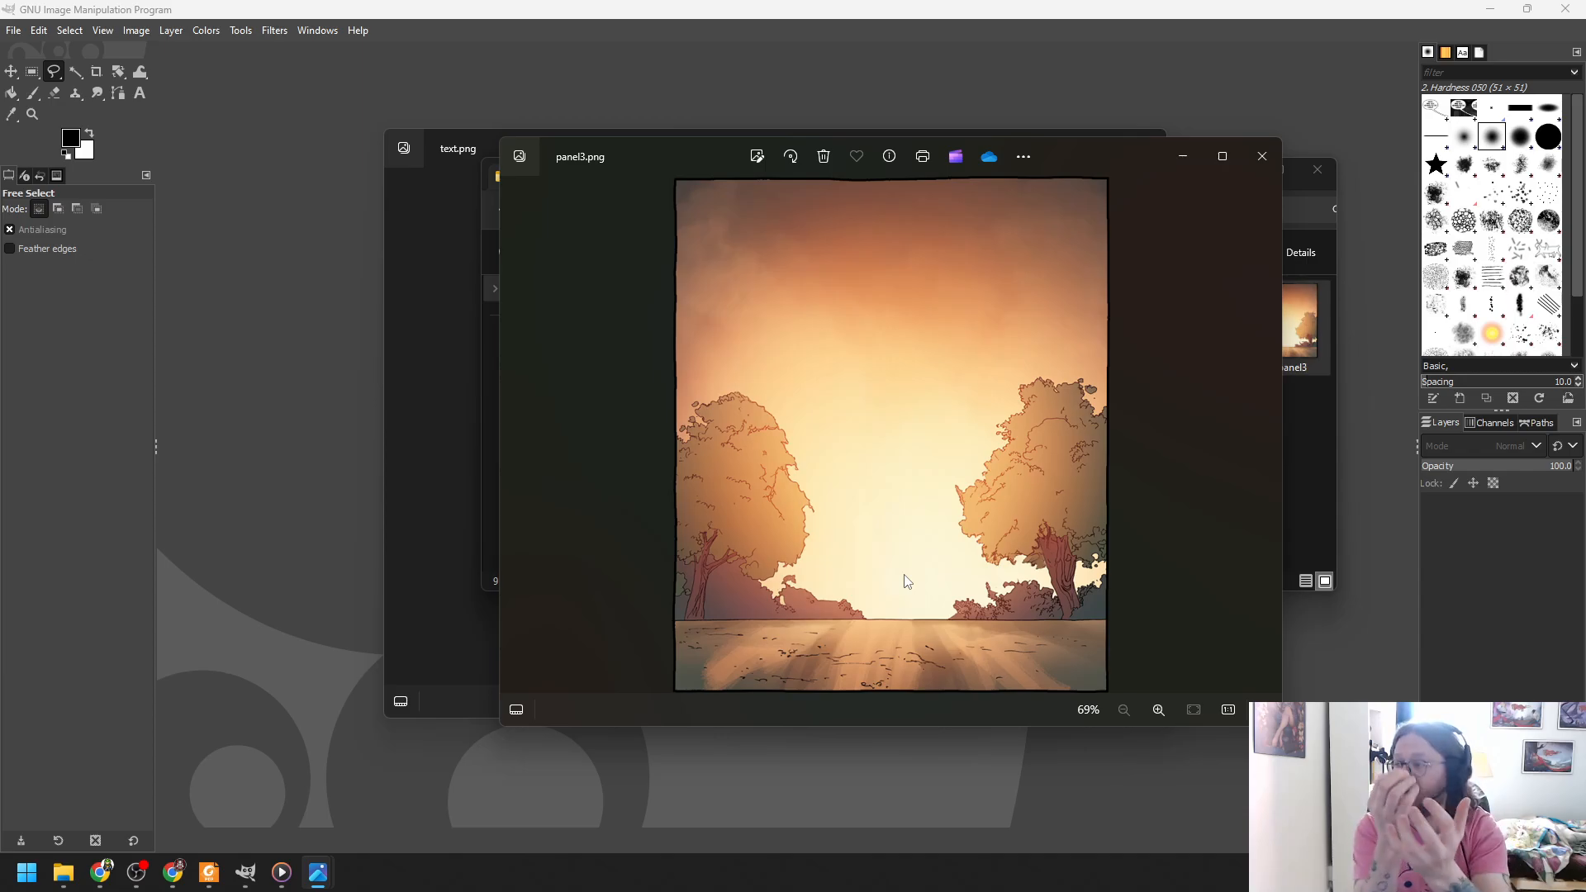
{"action": "left_click", "coordinate": [1261, 157]}
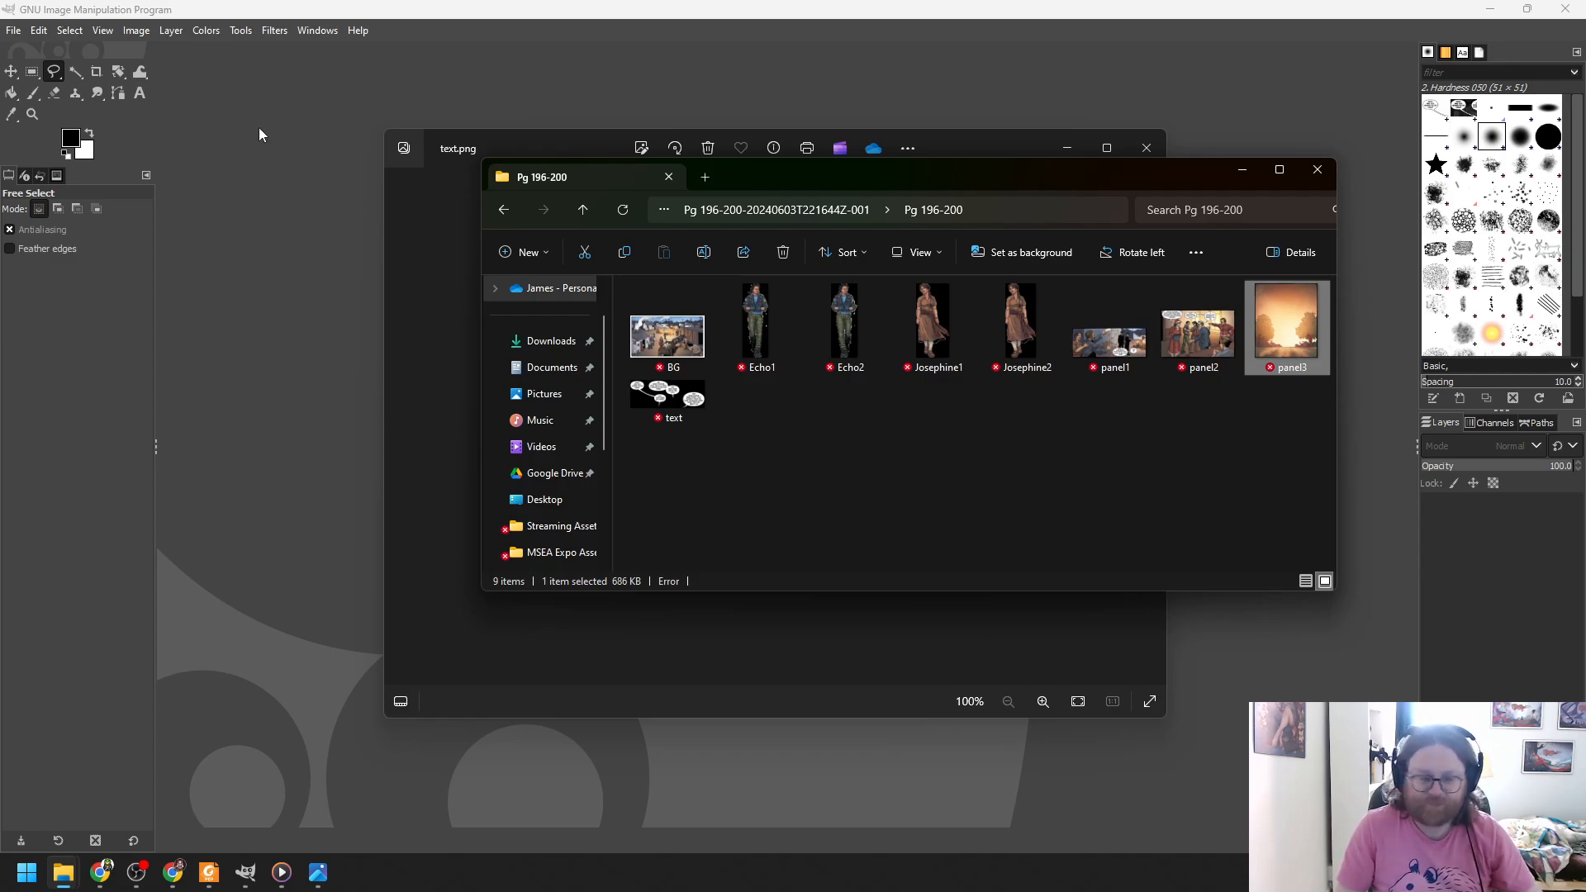
- Close the text.png viewer and move the Pg 196-200 folder window up and right
{"action": "left_click", "coordinate": [1074, 146]}
{"action": "left_click", "coordinate": [1145, 149]}
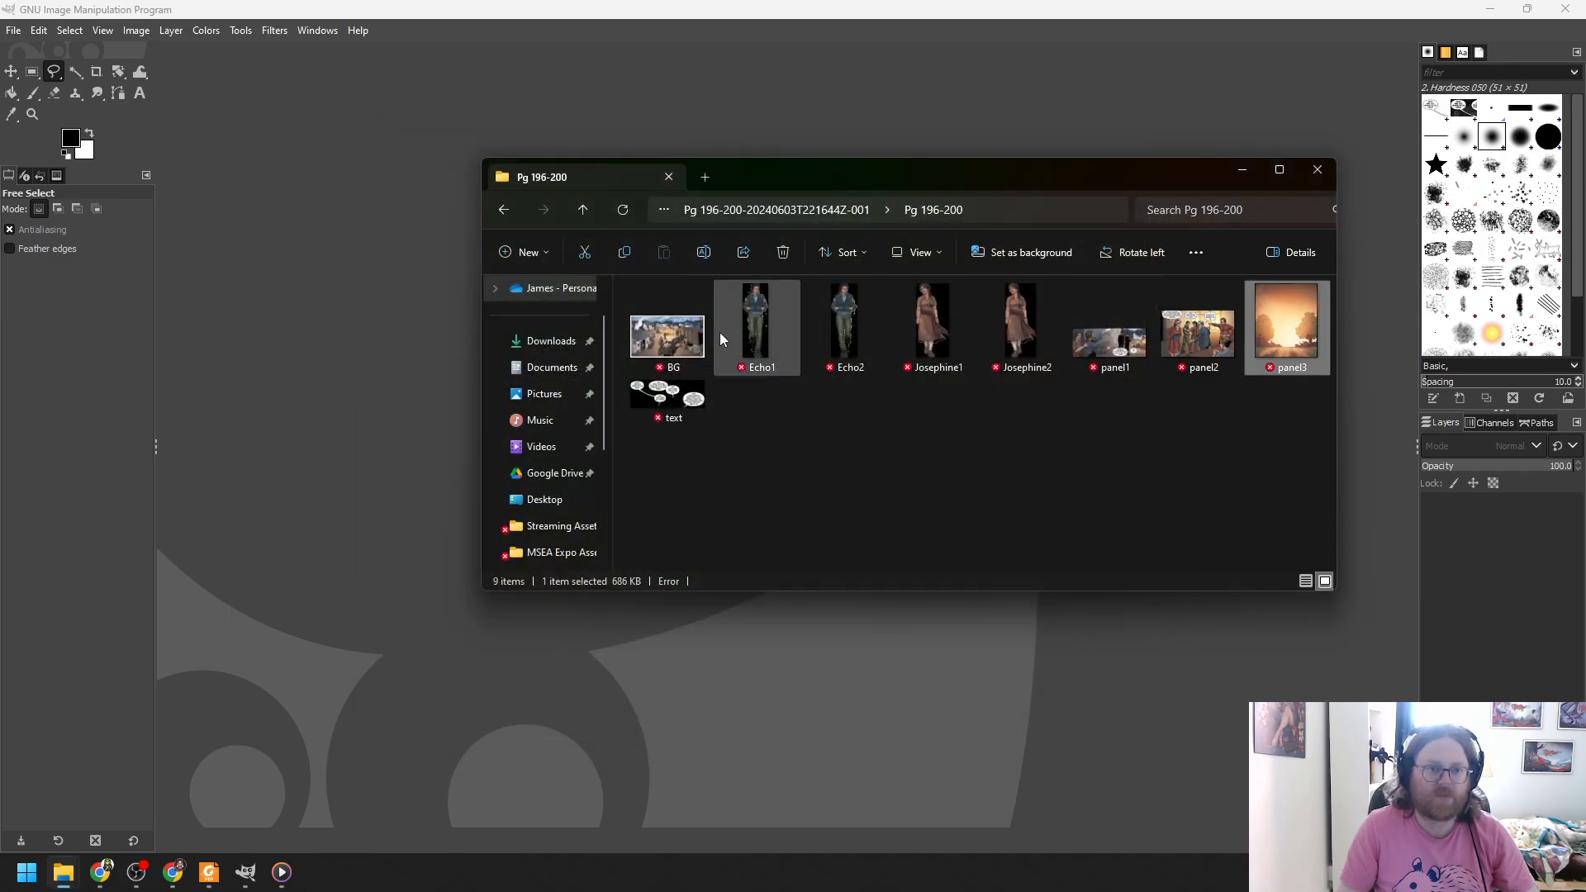
{"action": "left_click_drag", "start_coordinate": [835, 172], "coordinate": [971, 151]}
- Drag text.png into GIMP, zoom to 200% and centre the speech bubbles
{"action": "left_click_drag", "start_coordinate": [777, 403], "coordinate": [507, 364]}
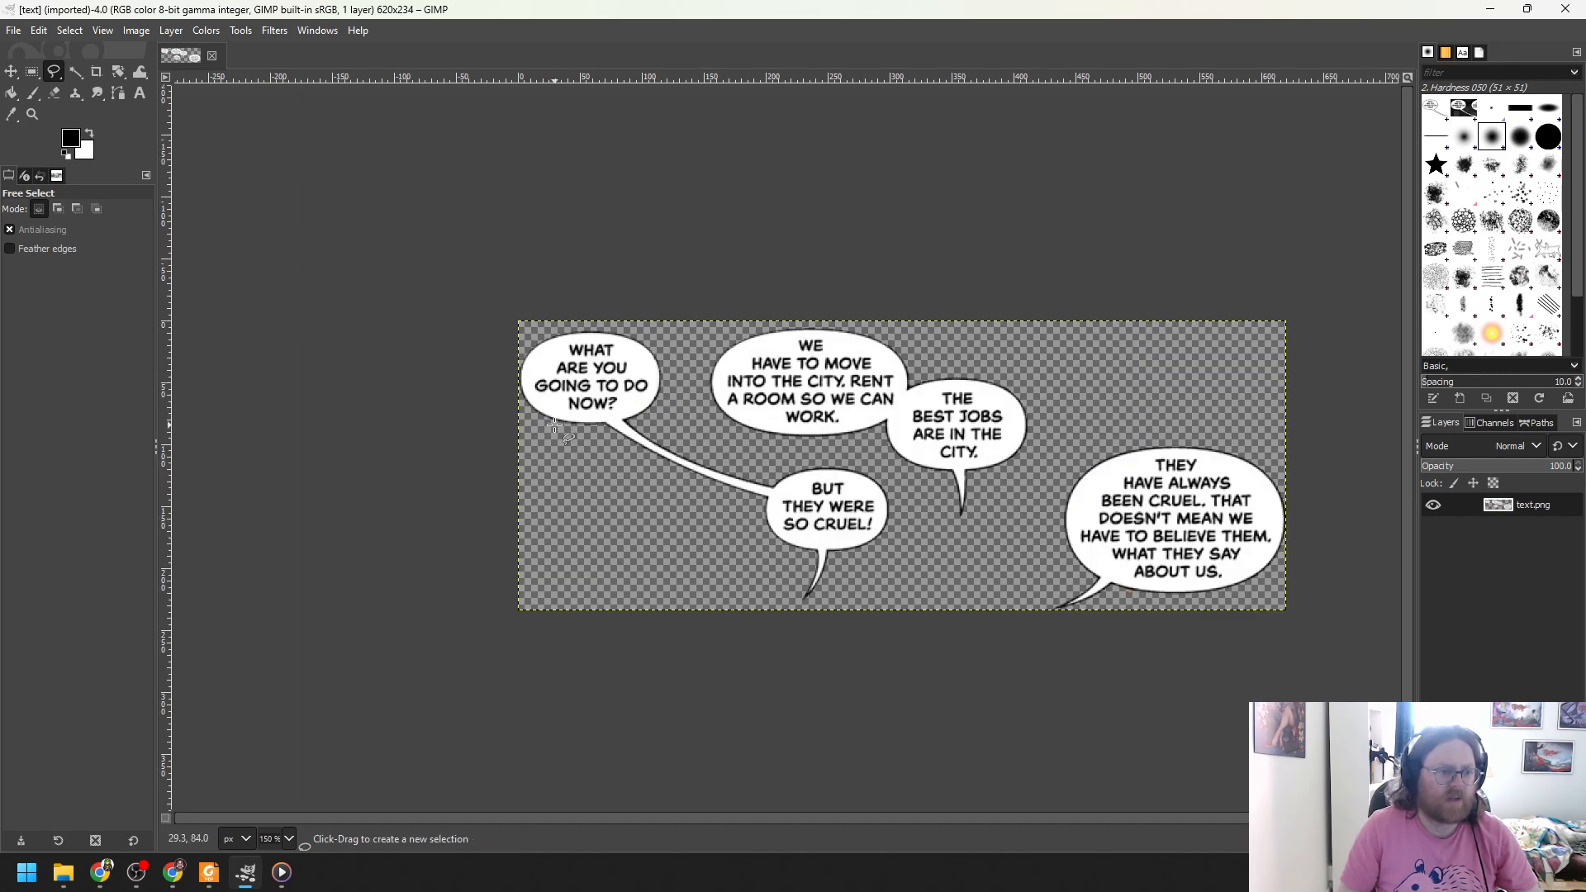
{"action": "scroll", "coordinate": [555, 462], "scroll_direction": "up", "scroll_amount": 1, "text": "ctrl"}
{"action": "scroll", "coordinate": [811, 816], "scroll_direction": "right", "scroll_amount": 2}
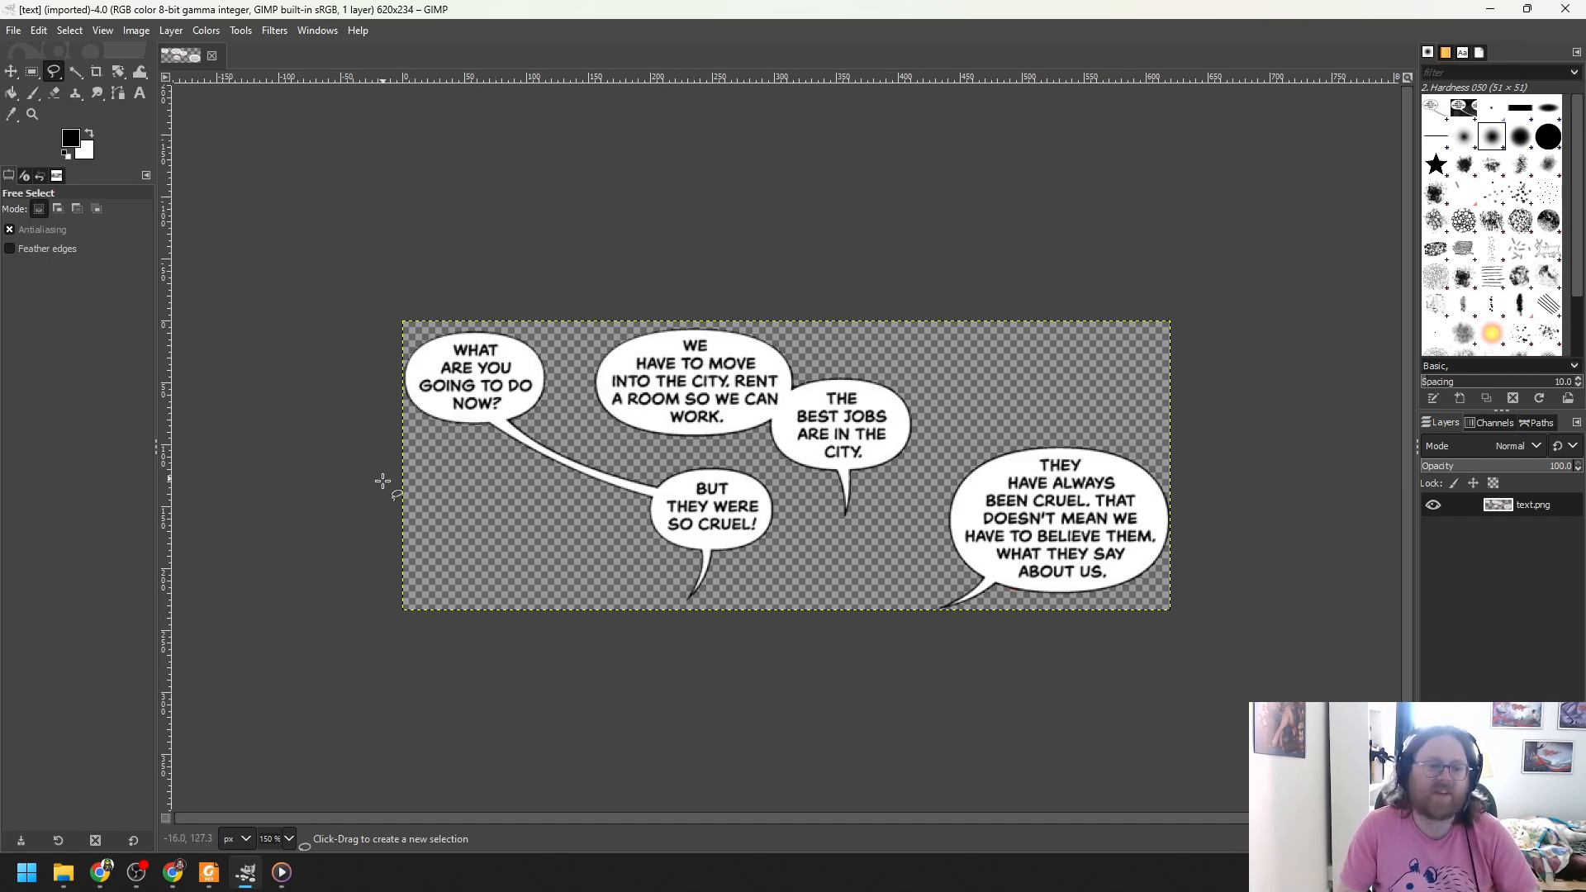
{"action": "scroll", "coordinate": [1247, 530], "scroll_direction": "up", "scroll_amount": 1}
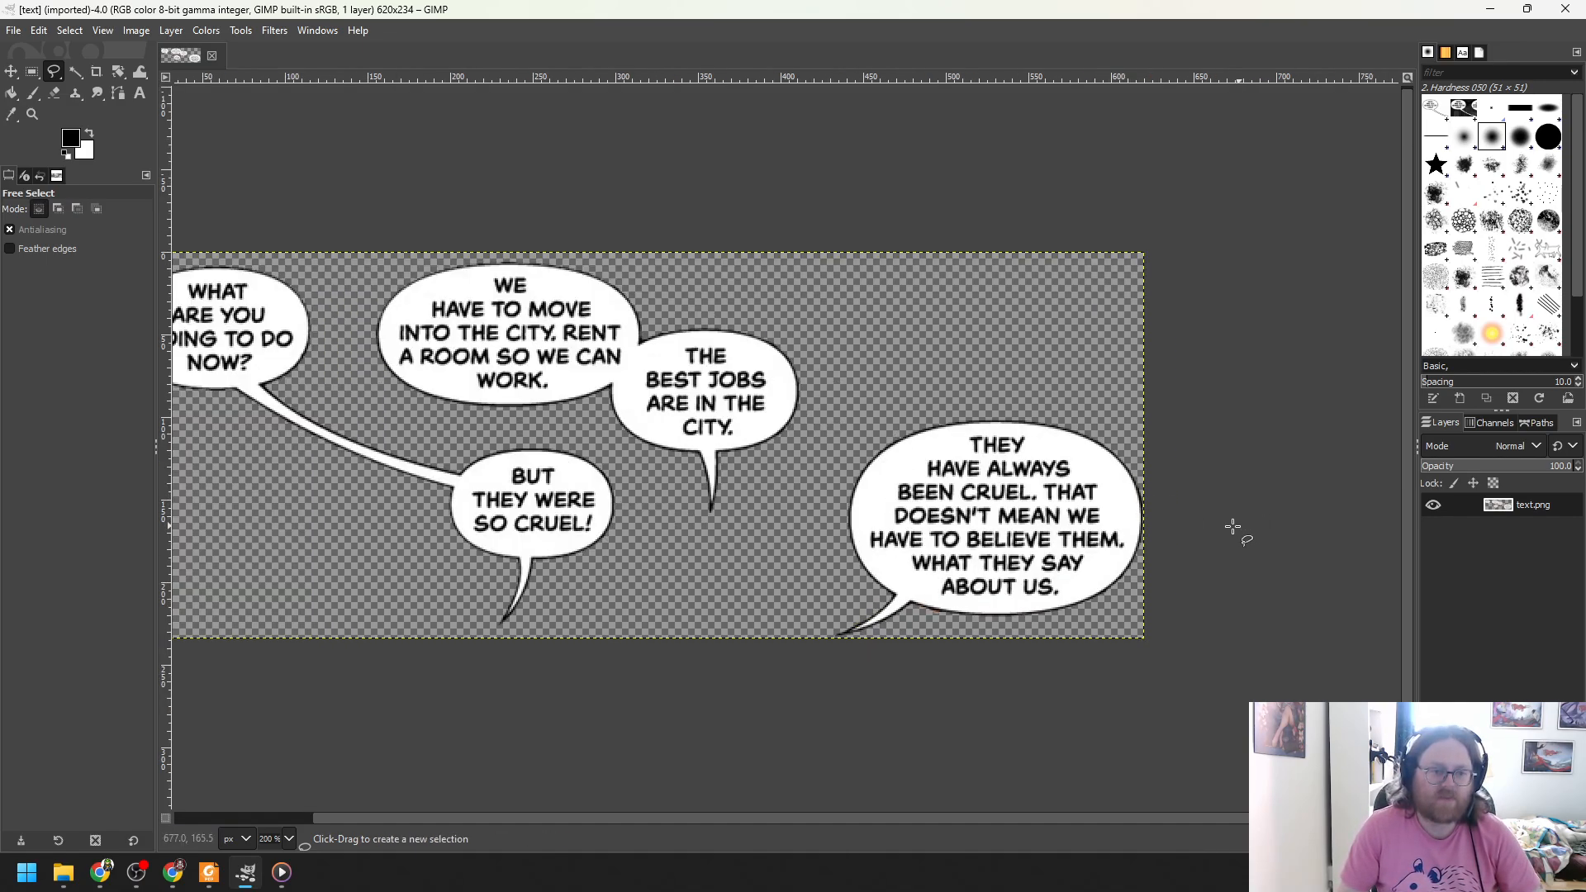
{"action": "left_click_drag", "start_coordinate": [1132, 820], "coordinate": [961, 806]}
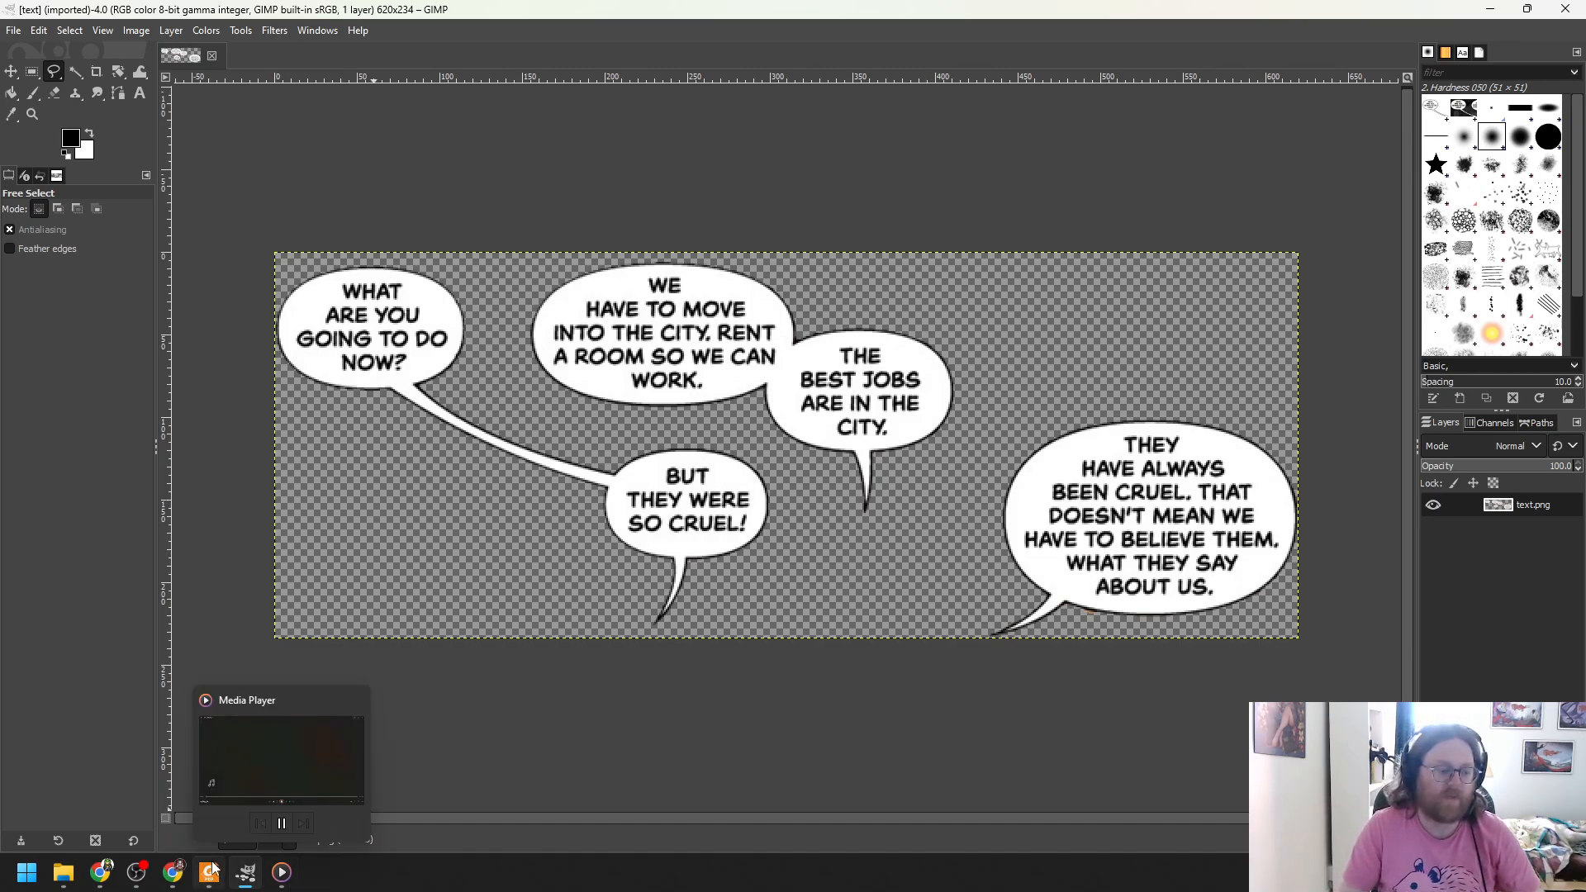
- Reopen text.png in Photos from the Pg 196-200 folder, then close Photos and the folder window
{"action": "mouse_move", "coordinate": [64, 872]}
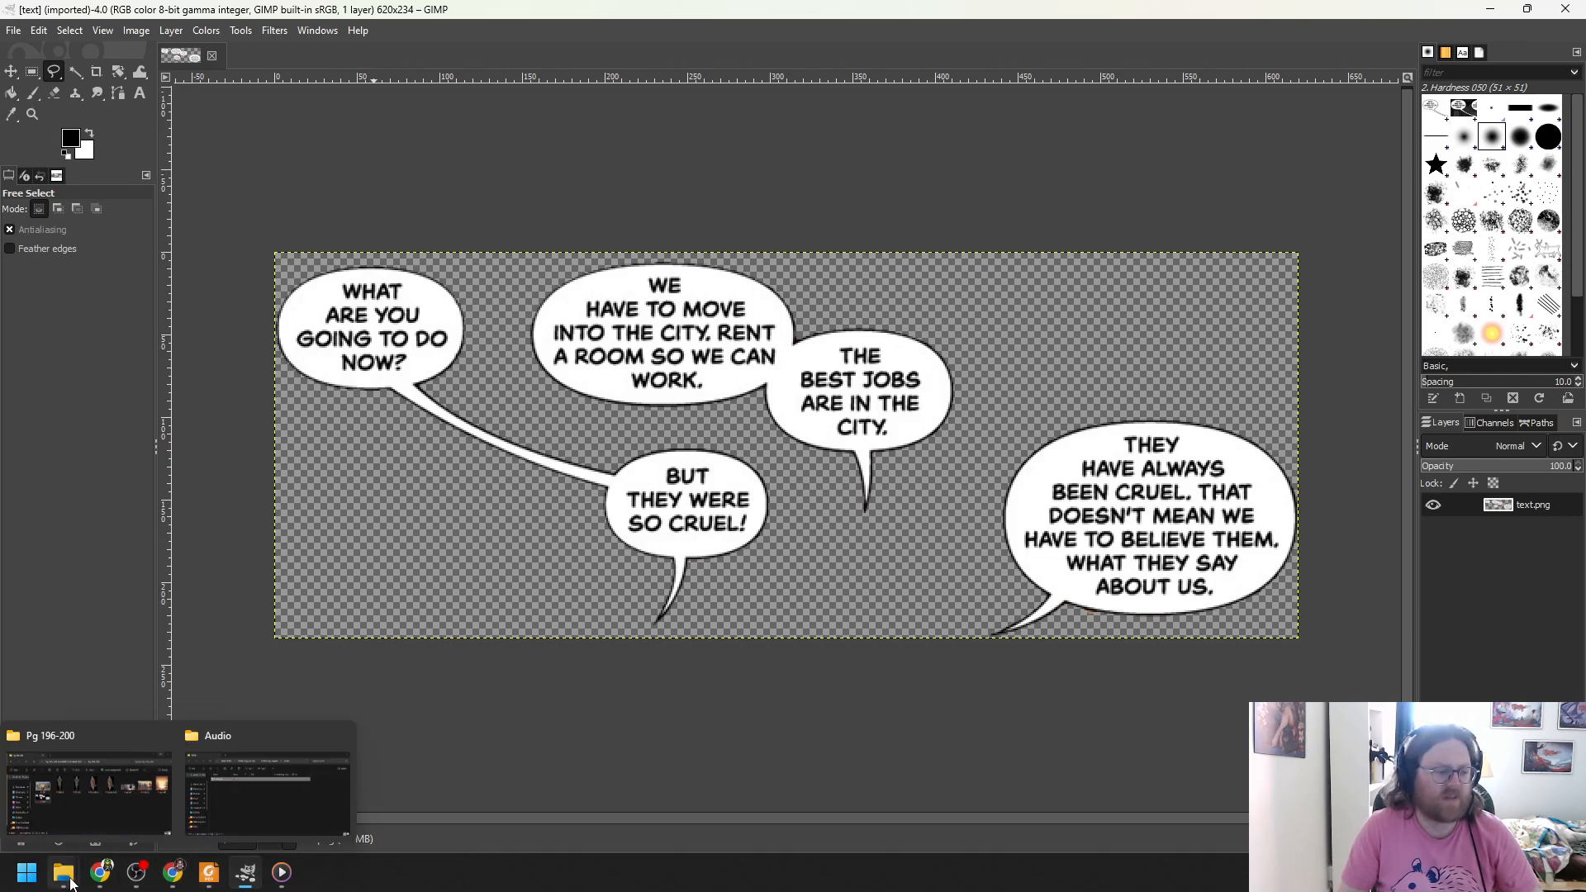
{"action": "left_click", "coordinate": [121, 802]}
{"action": "double_click", "coordinate": [803, 400]}
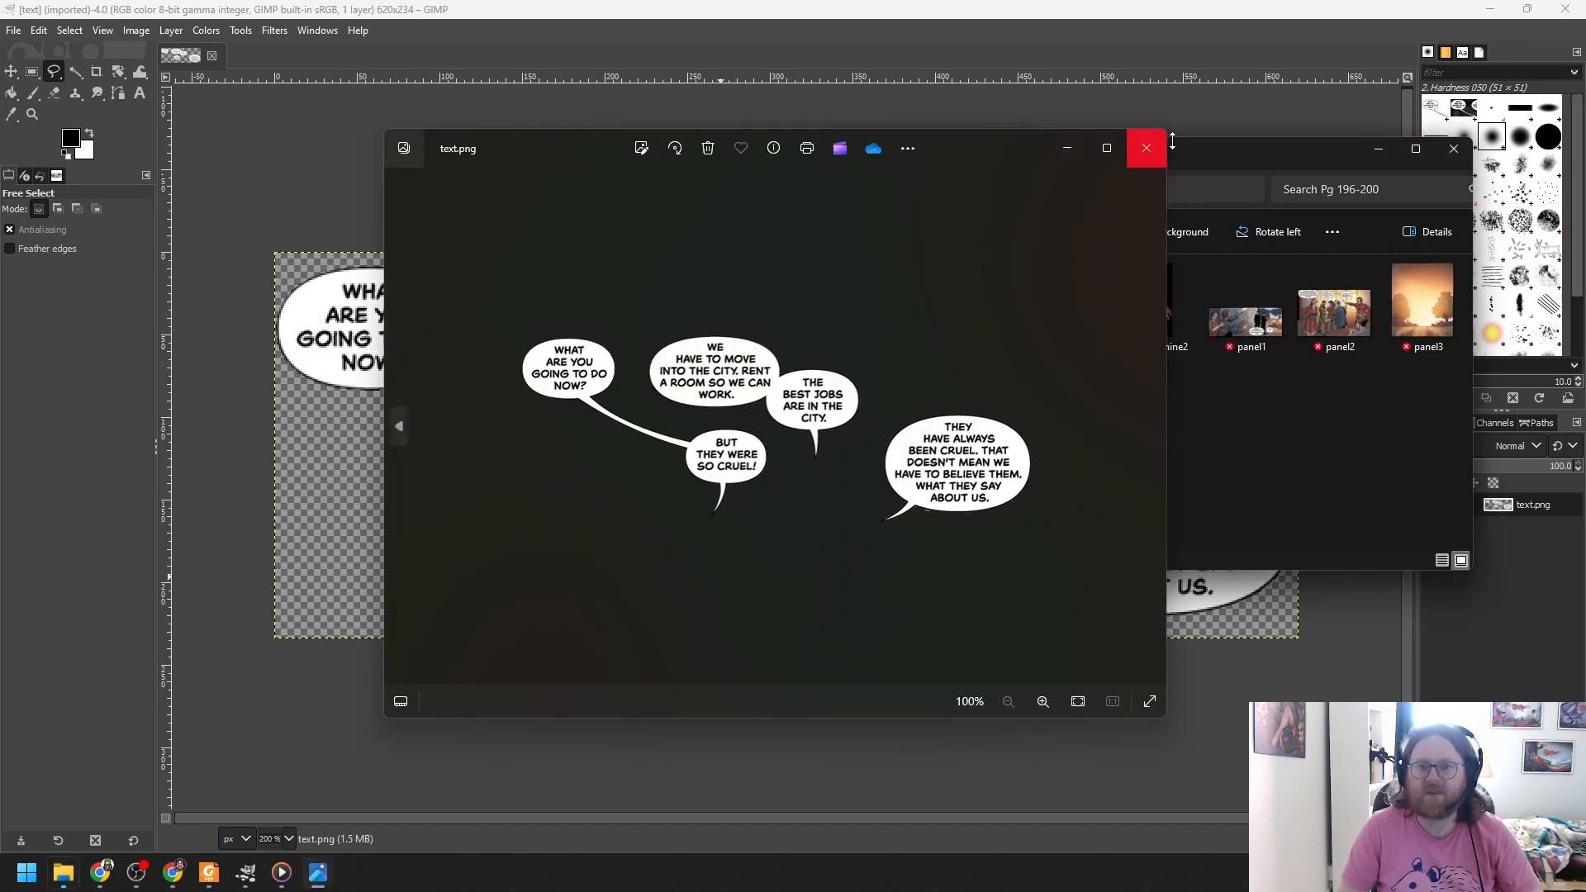
{"action": "left_click", "coordinate": [1147, 148]}
{"action": "left_click", "coordinate": [1453, 147]}
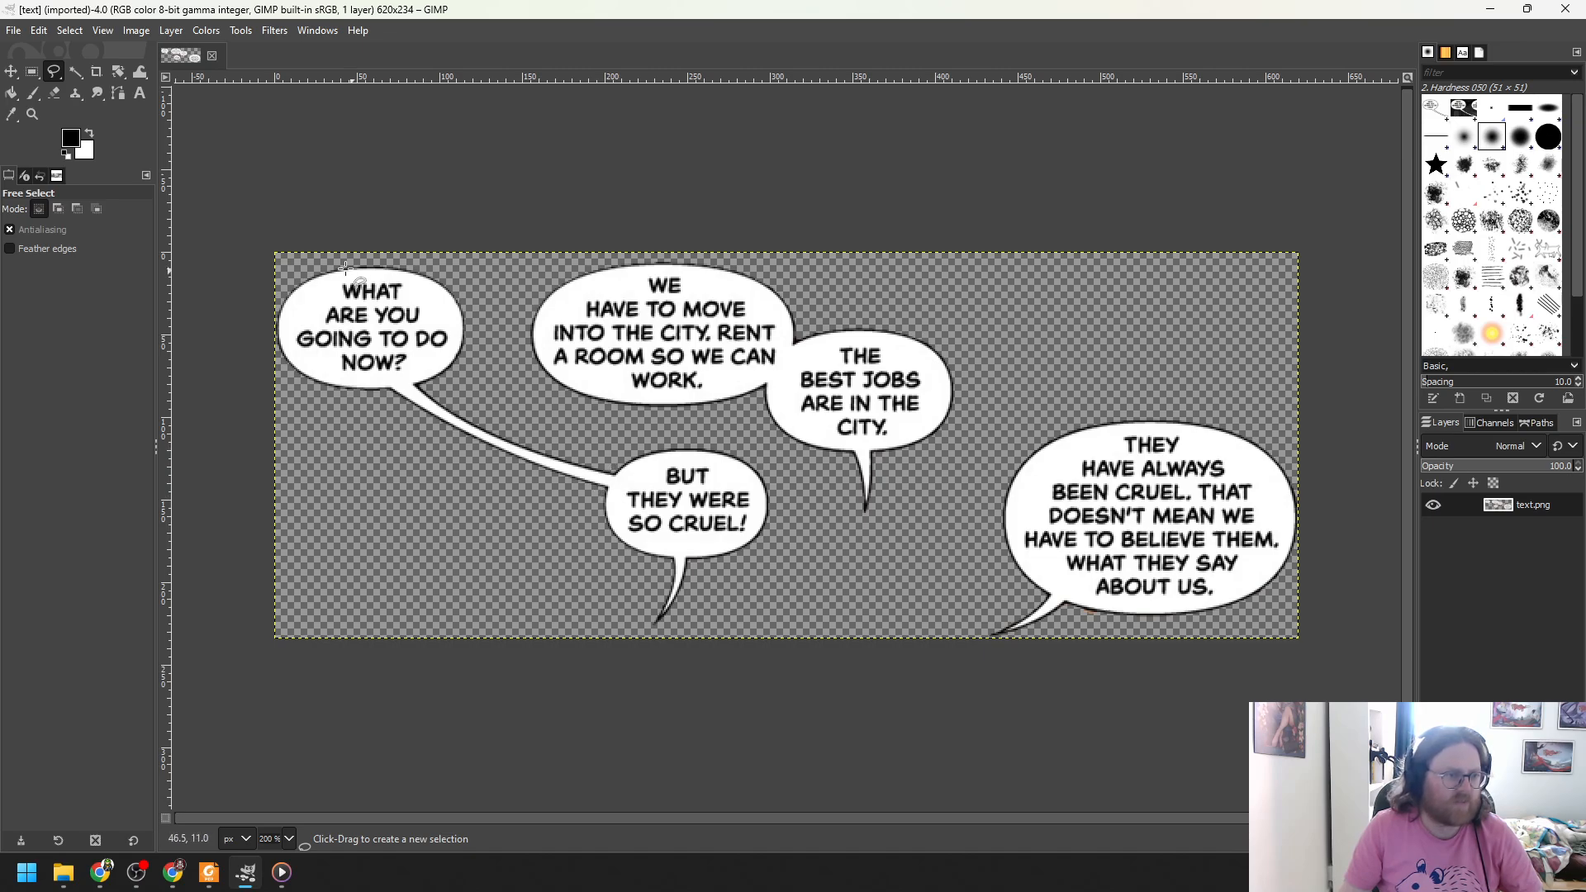
- Trace a first free-select outline around the opening bubble, then discard it
{"action": "left_click", "coordinate": [281, 296]}
{"action": "mouse_move", "coordinate": [282, 296]}
{"action": "left_mouse_down"}
{"action": "mouse_move", "coordinate": [329, 266]}
{"action": "mouse_move", "coordinate": [426, 269]}
{"action": "mouse_move", "coordinate": [476, 337]}
{"action": "mouse_move", "coordinate": [441, 390]}
{"action": "mouse_move", "coordinate": [451, 400]}
{"action": "left_mouse_up"}
{"action": "left_click_drag", "start_coordinate": [472, 411], "coordinate": [572, 457]}
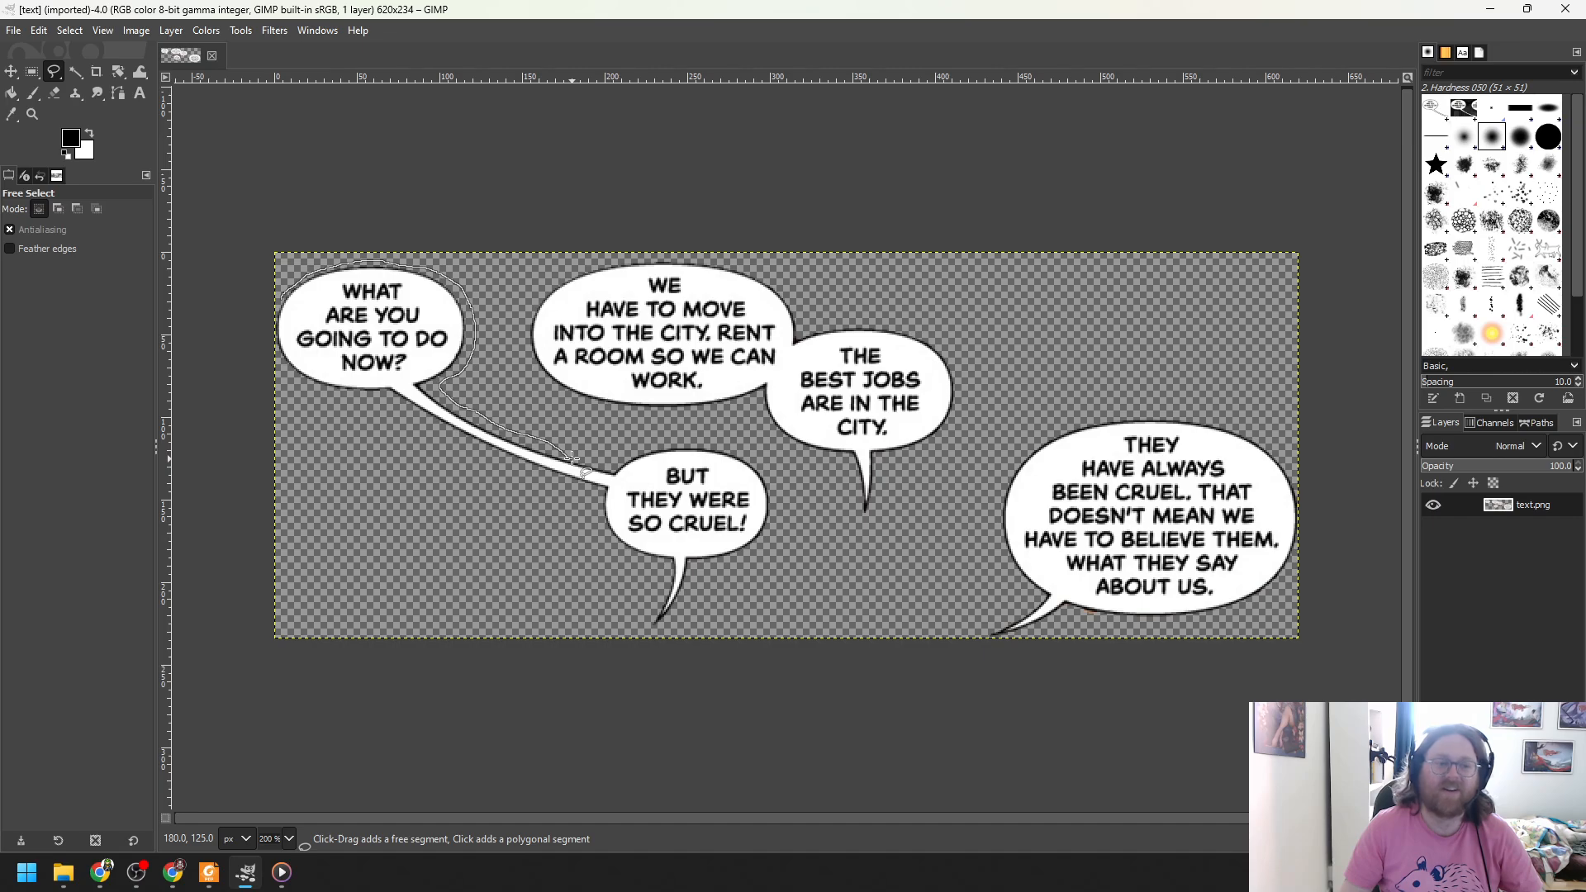
{"action": "mouse_move", "coordinate": [572, 458]}
{"action": "left_mouse_down"}
{"action": "mouse_move", "coordinate": [603, 486]}
{"action": "mouse_move", "coordinate": [436, 437]}
{"action": "mouse_move", "coordinate": [378, 395]}
{"action": "mouse_move", "coordinate": [290, 388]}
{"action": "mouse_move", "coordinate": [268, 336]}
{"action": "mouse_move", "coordinate": [287, 292]}
{"action": "left_mouse_up"}
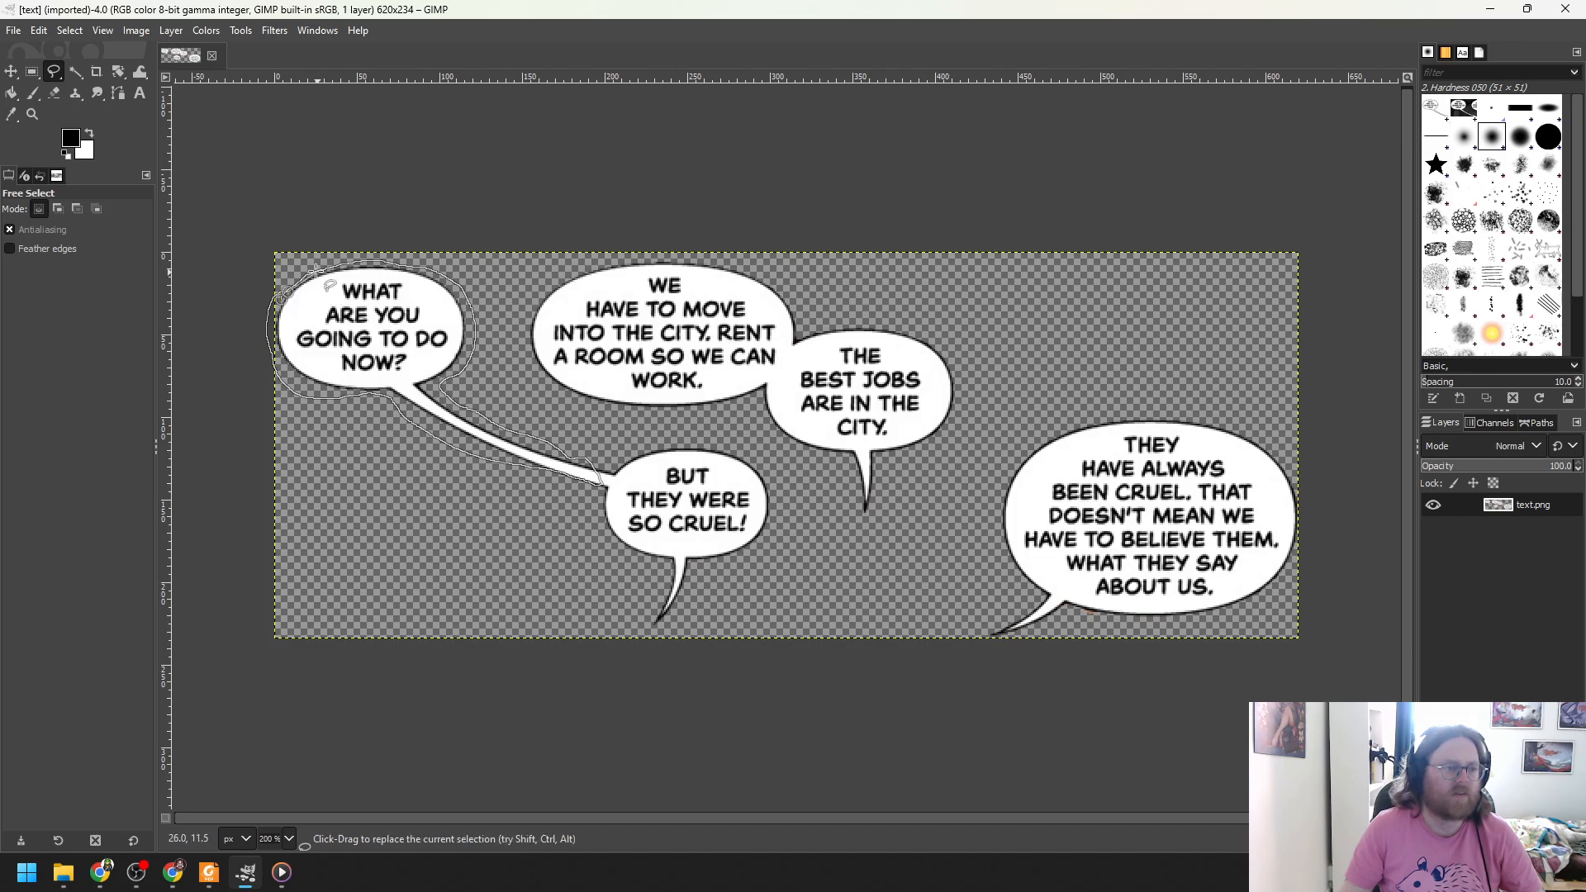
{"action": "key", "text": "Escape"}
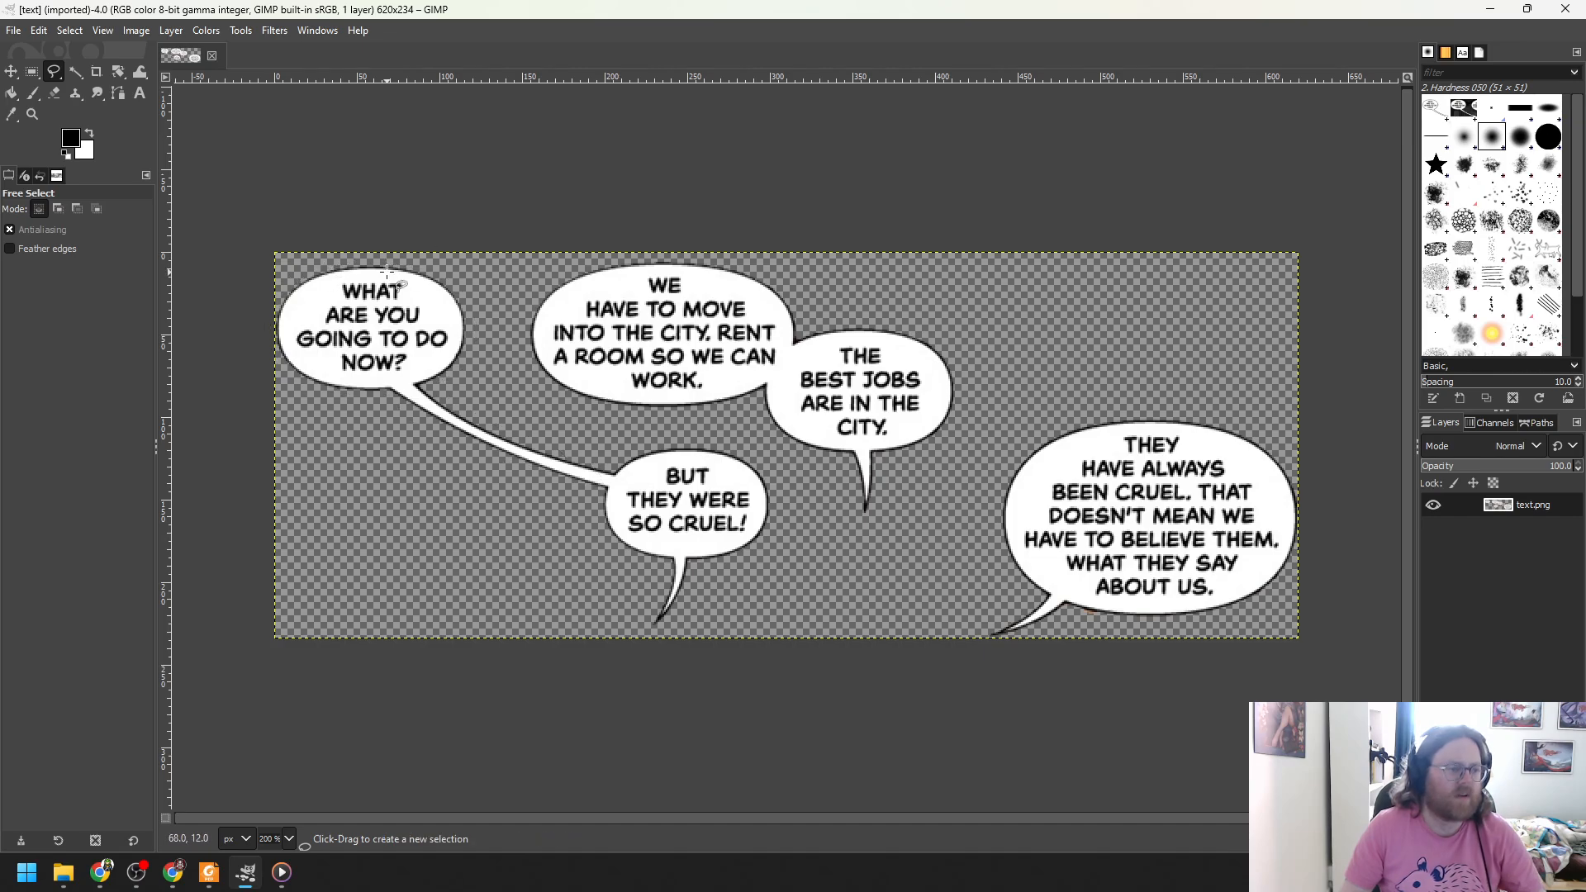
- Outline the 'WHAT ARE YOU GOING TO DO NOW?' bubble with its tail and cut it
{"action": "left_click", "coordinate": [318, 266]}
{"action": "mouse_move", "coordinate": [318, 265]}
{"action": "left_mouse_down"}
{"action": "mouse_move", "coordinate": [421, 261]}
{"action": "mouse_move", "coordinate": [464, 284]}
{"action": "mouse_move", "coordinate": [479, 354]}
{"action": "mouse_move", "coordinate": [438, 388]}
{"action": "mouse_move", "coordinate": [580, 454]}
{"action": "mouse_move", "coordinate": [602, 485]}
{"action": "mouse_move", "coordinate": [459, 444]}
{"action": "mouse_move", "coordinate": [389, 402]}
{"action": "mouse_move", "coordinate": [285, 382]}
{"action": "mouse_move", "coordinate": [258, 322]}
{"action": "mouse_move", "coordinate": [308, 273]}
{"action": "left_mouse_up"}
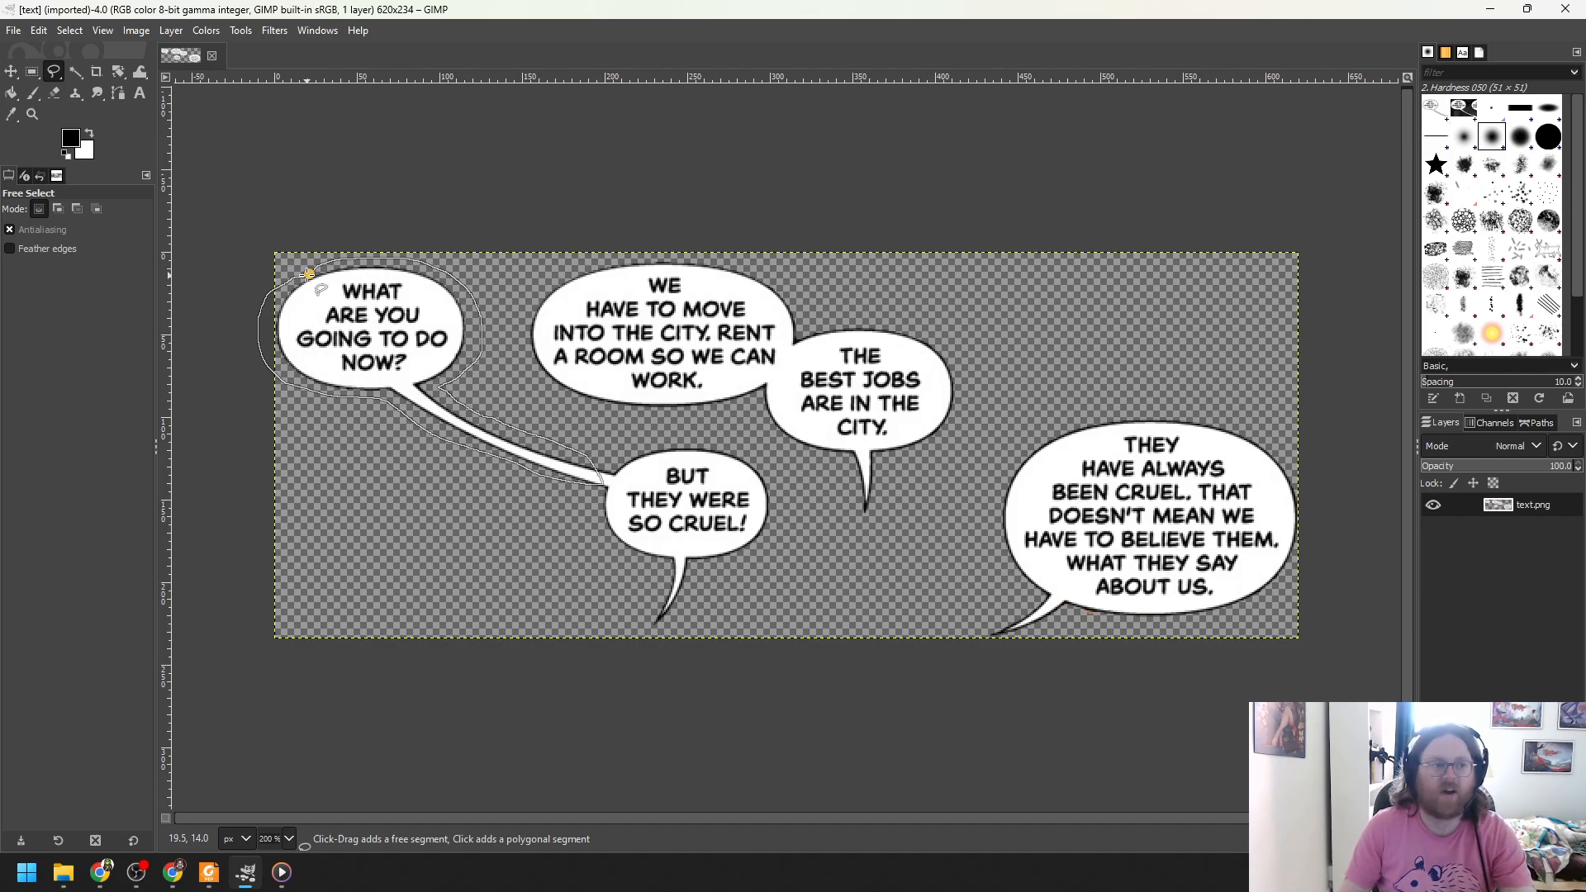
{"action": "key", "text": "Return"}
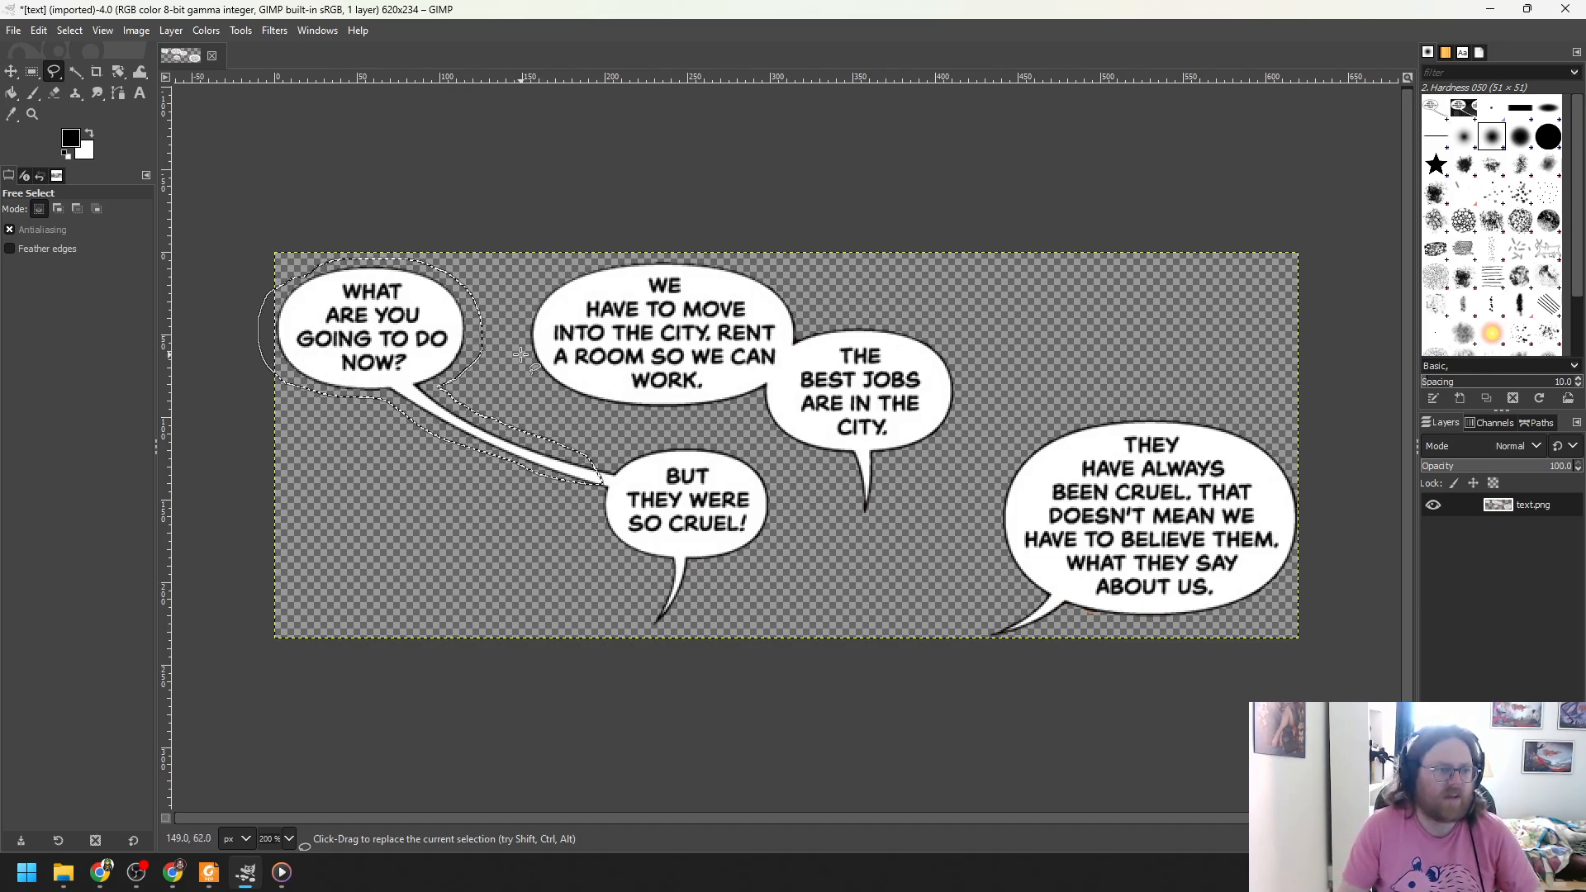
{"action": "scroll", "coordinate": [520, 355], "scroll_direction": "up", "scroll_amount": 1}
{"action": "left_click_drag", "start_coordinate": [899, 821], "coordinate": [826, 815]}
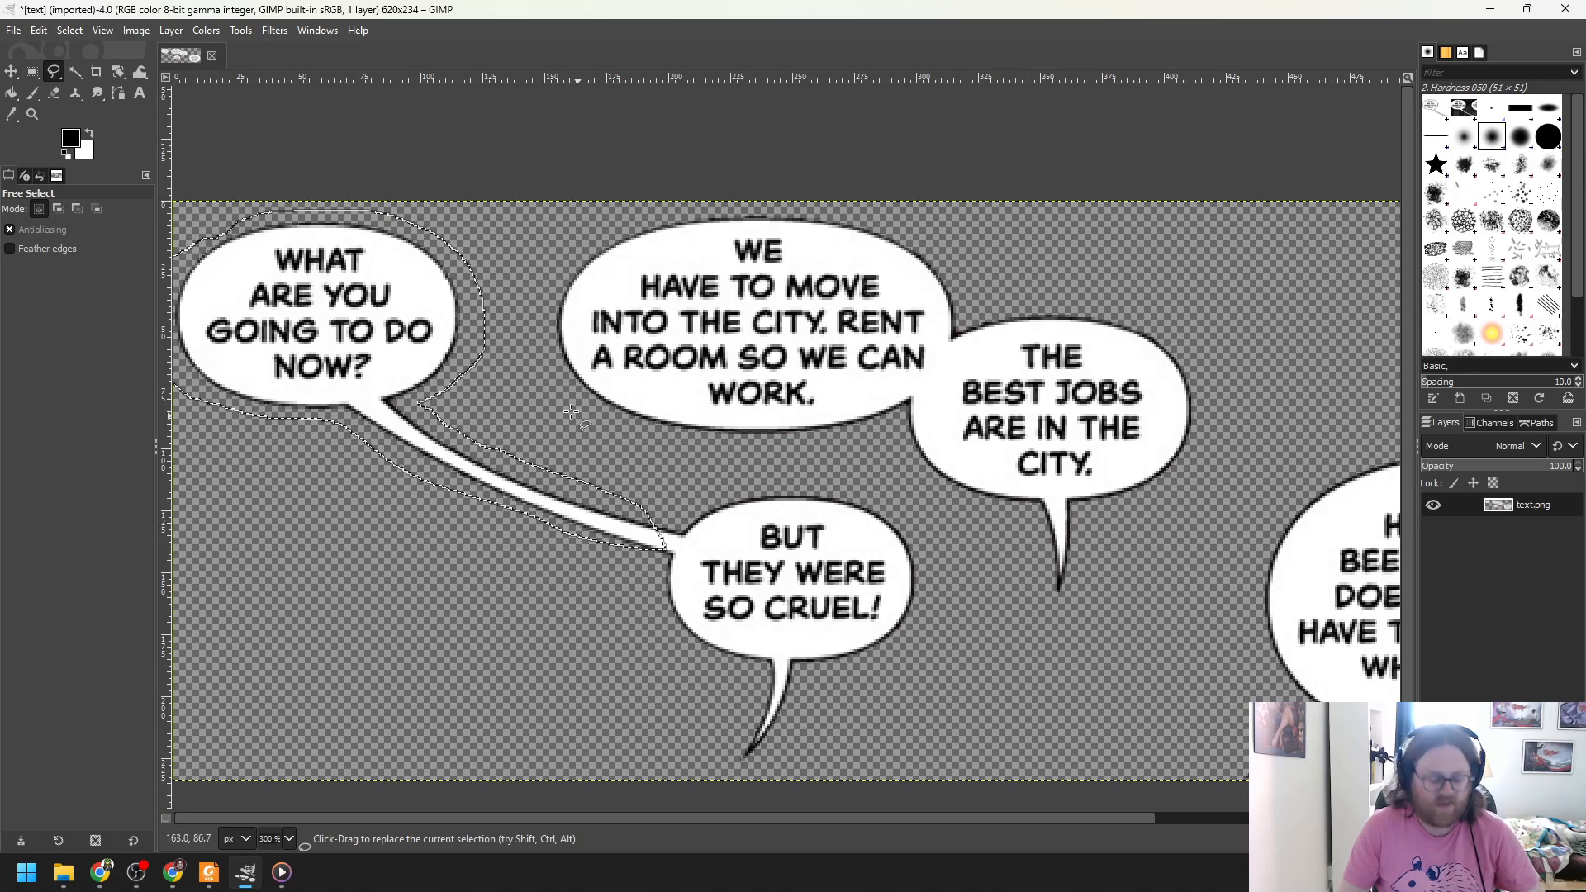
{"action": "key", "text": "ctrl+x"}
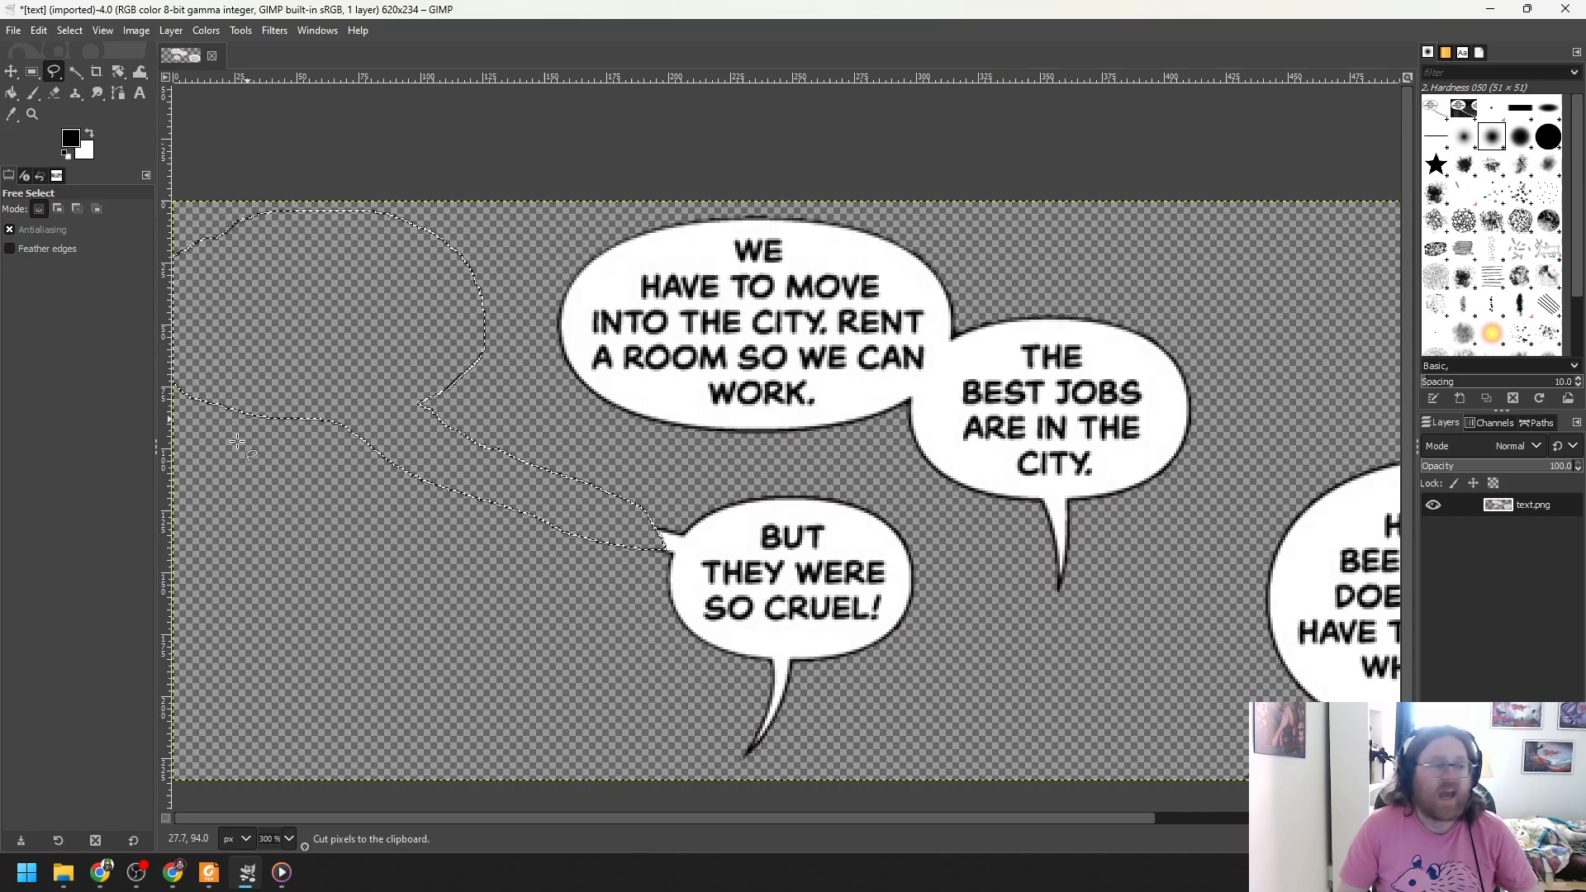
- Paste the cut bubble as a new 199×138 image with Edit > Paste as > New Image
{"action": "left_click", "coordinate": [38, 30]}
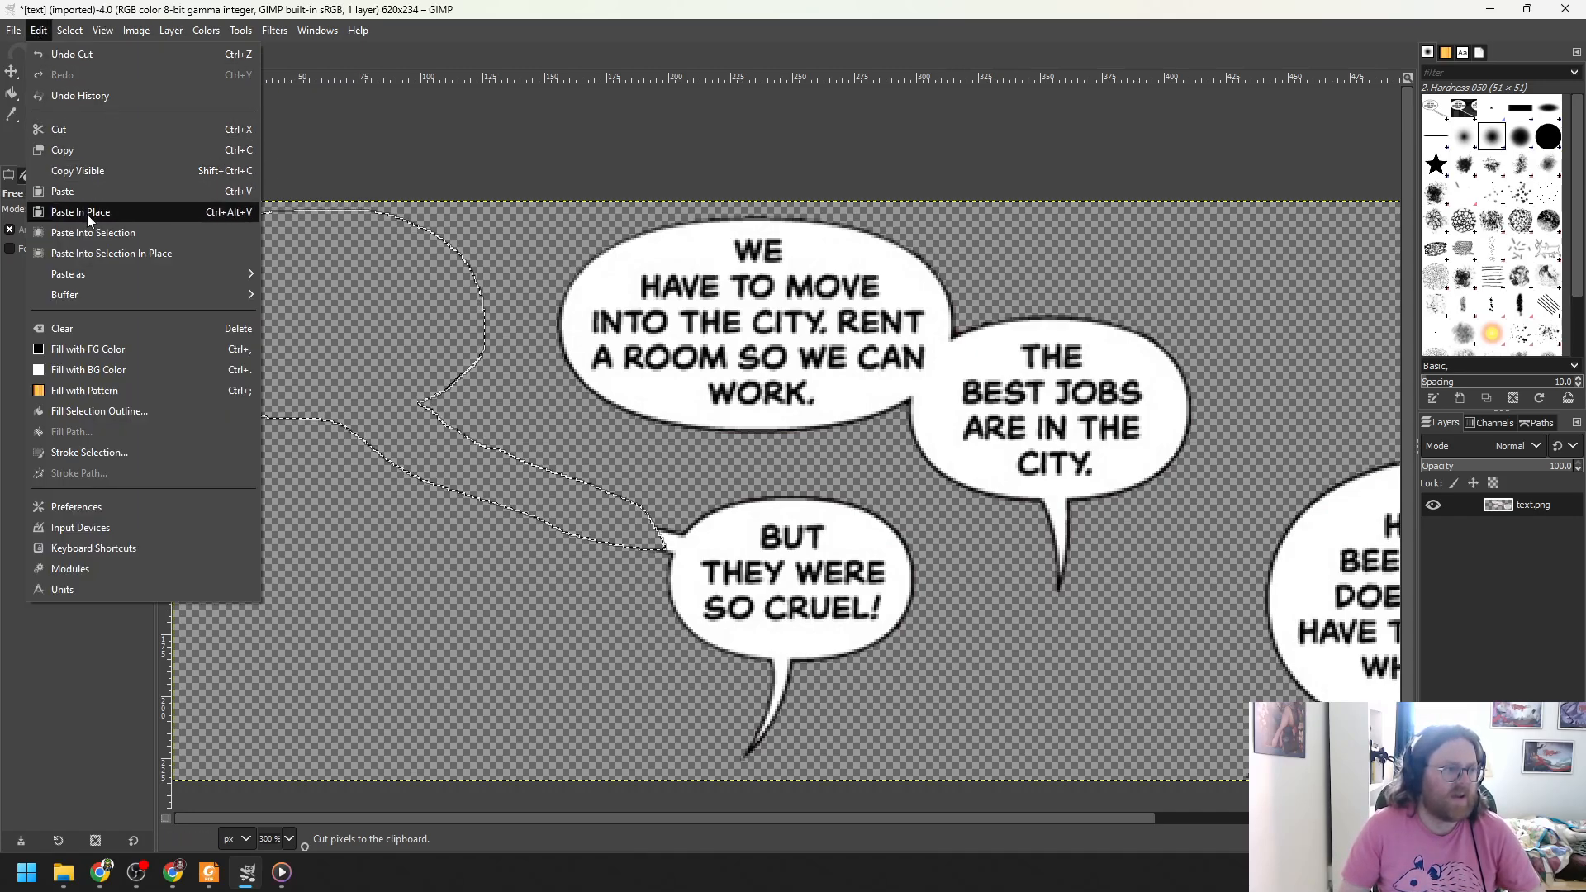
{"action": "mouse_move", "coordinate": [167, 271]}
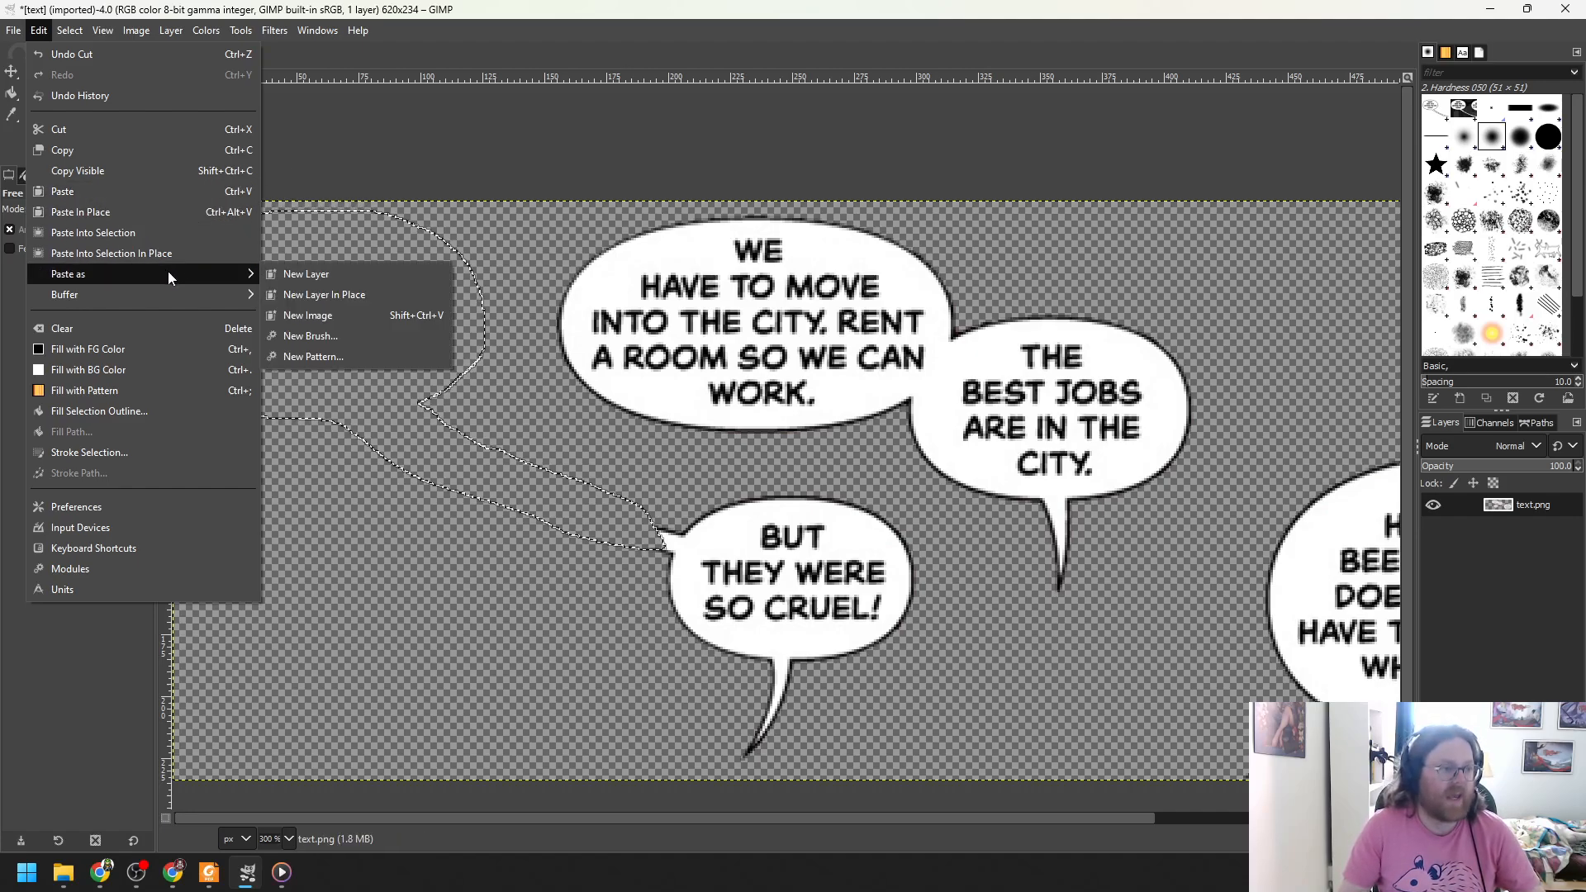
{"action": "left_click", "coordinate": [324, 319]}
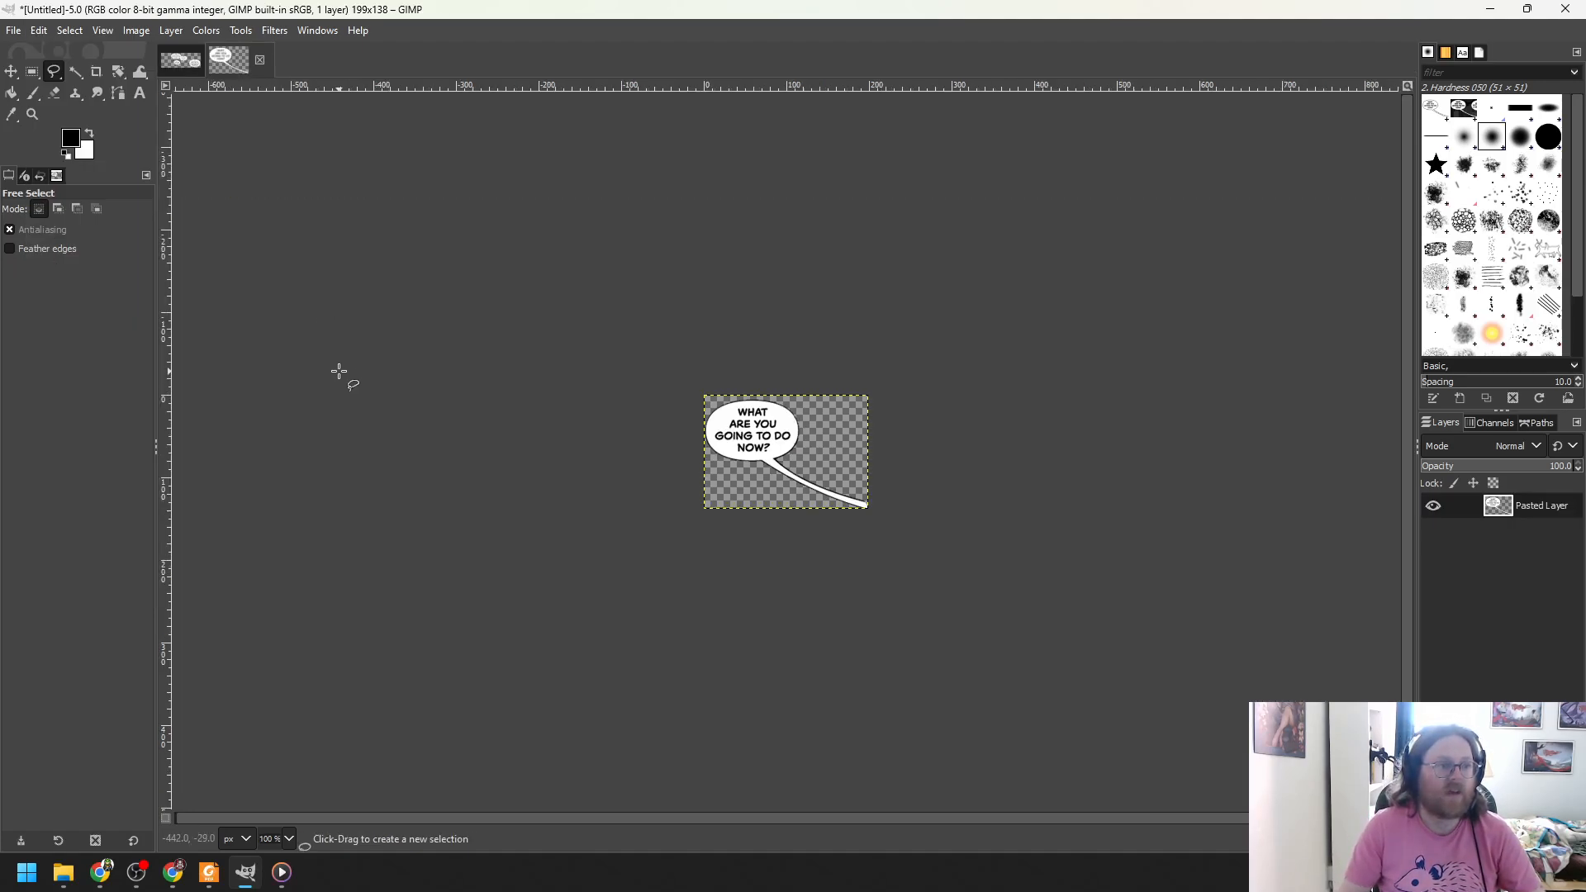
- Compare the original text.png tab against the new bubble image
{"action": "left_click", "coordinate": [188, 62]}
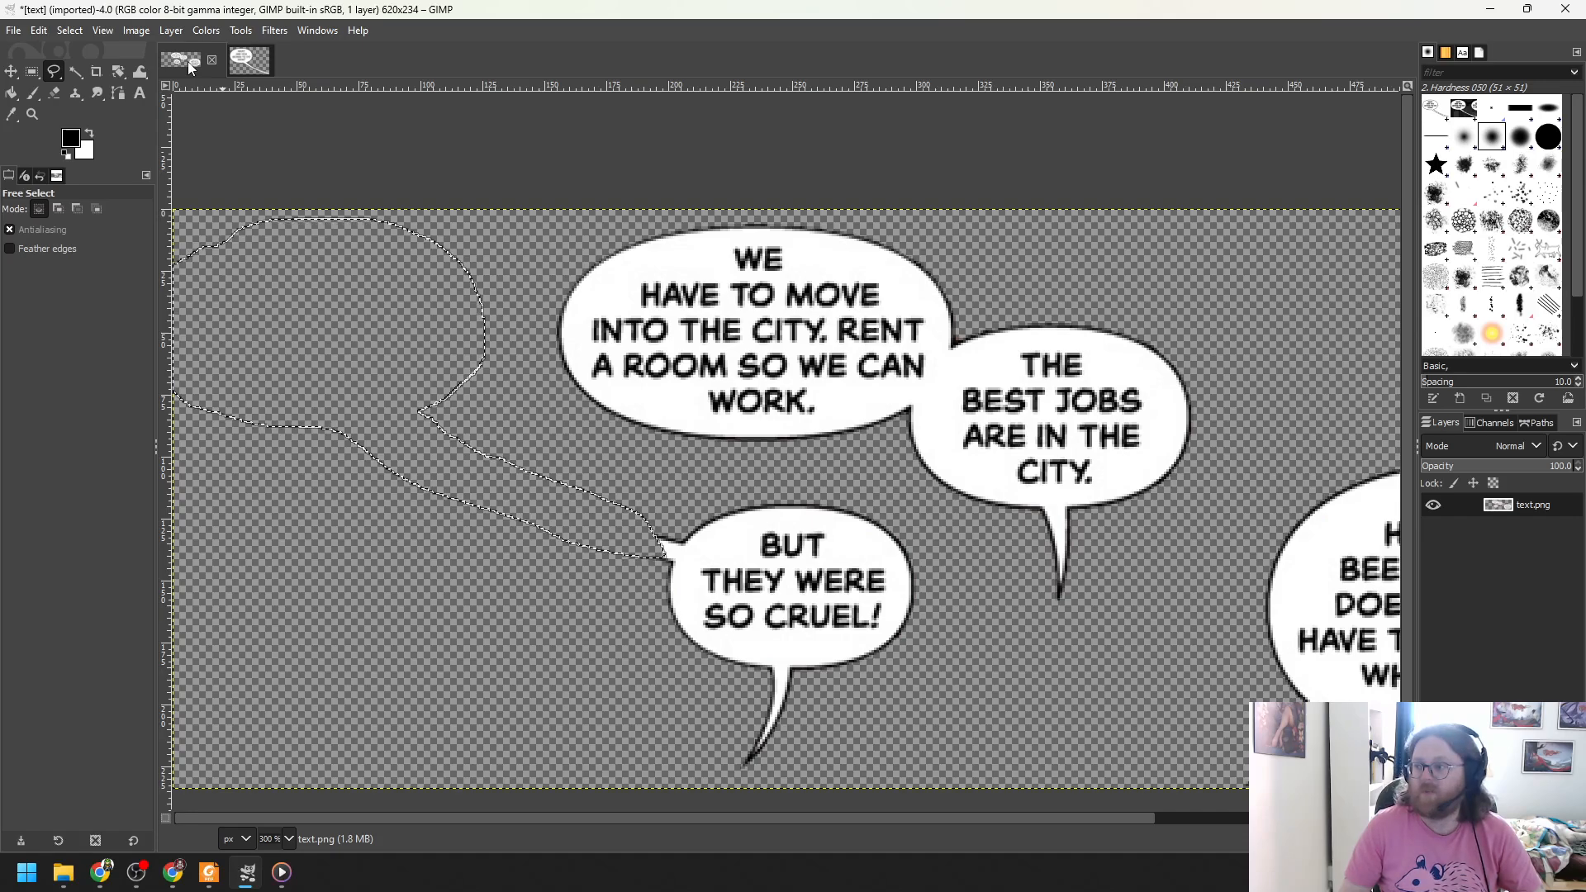
{"action": "left_click", "coordinate": [246, 58]}
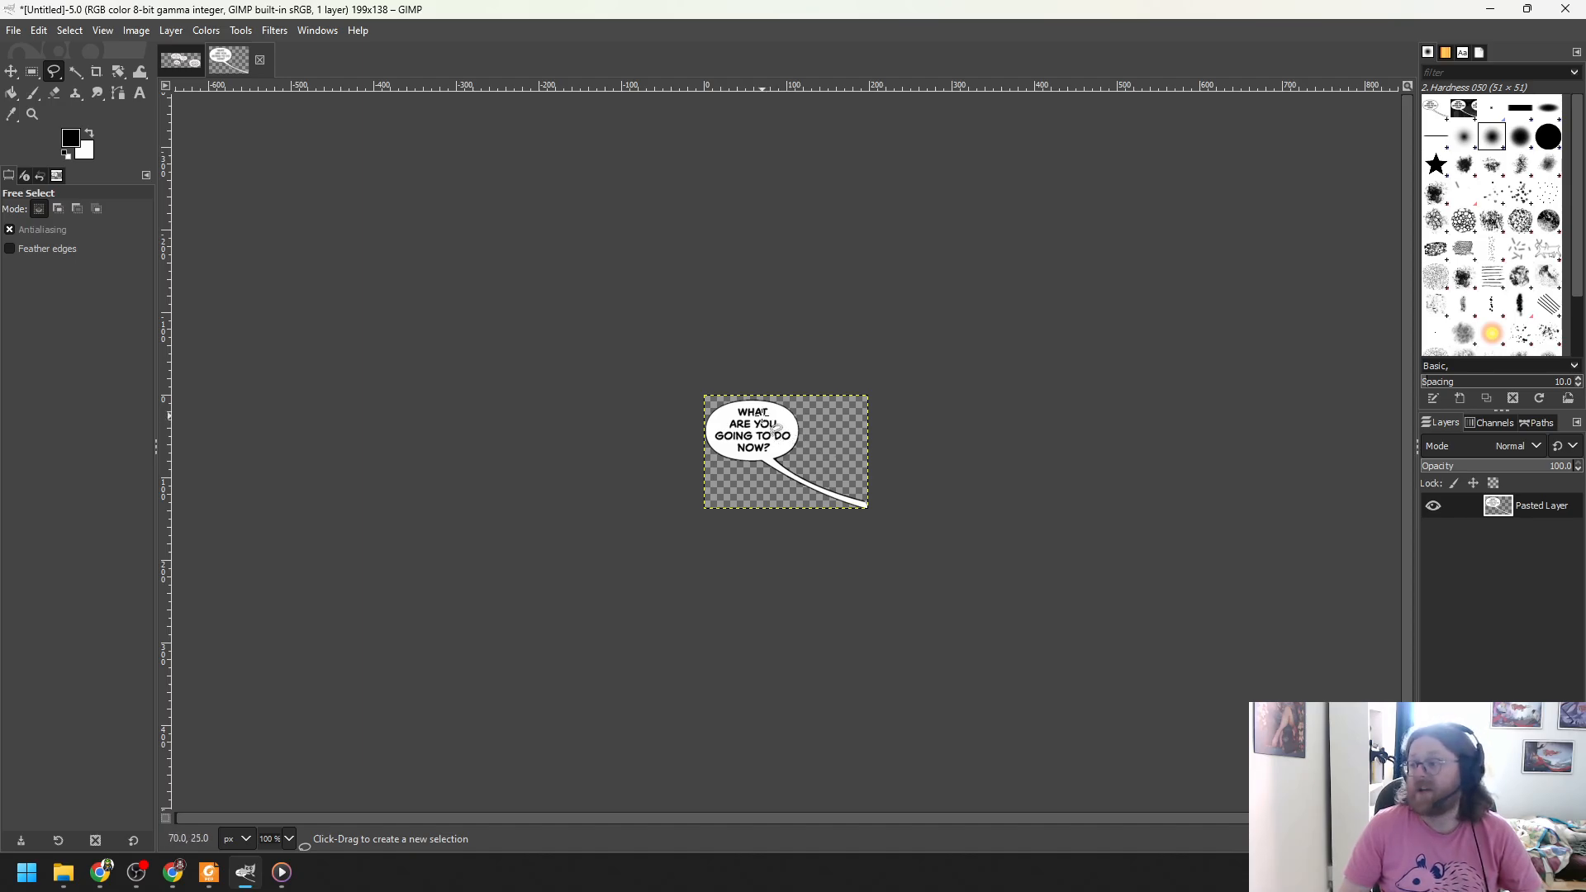
{"action": "left_click", "coordinate": [13, 30]}
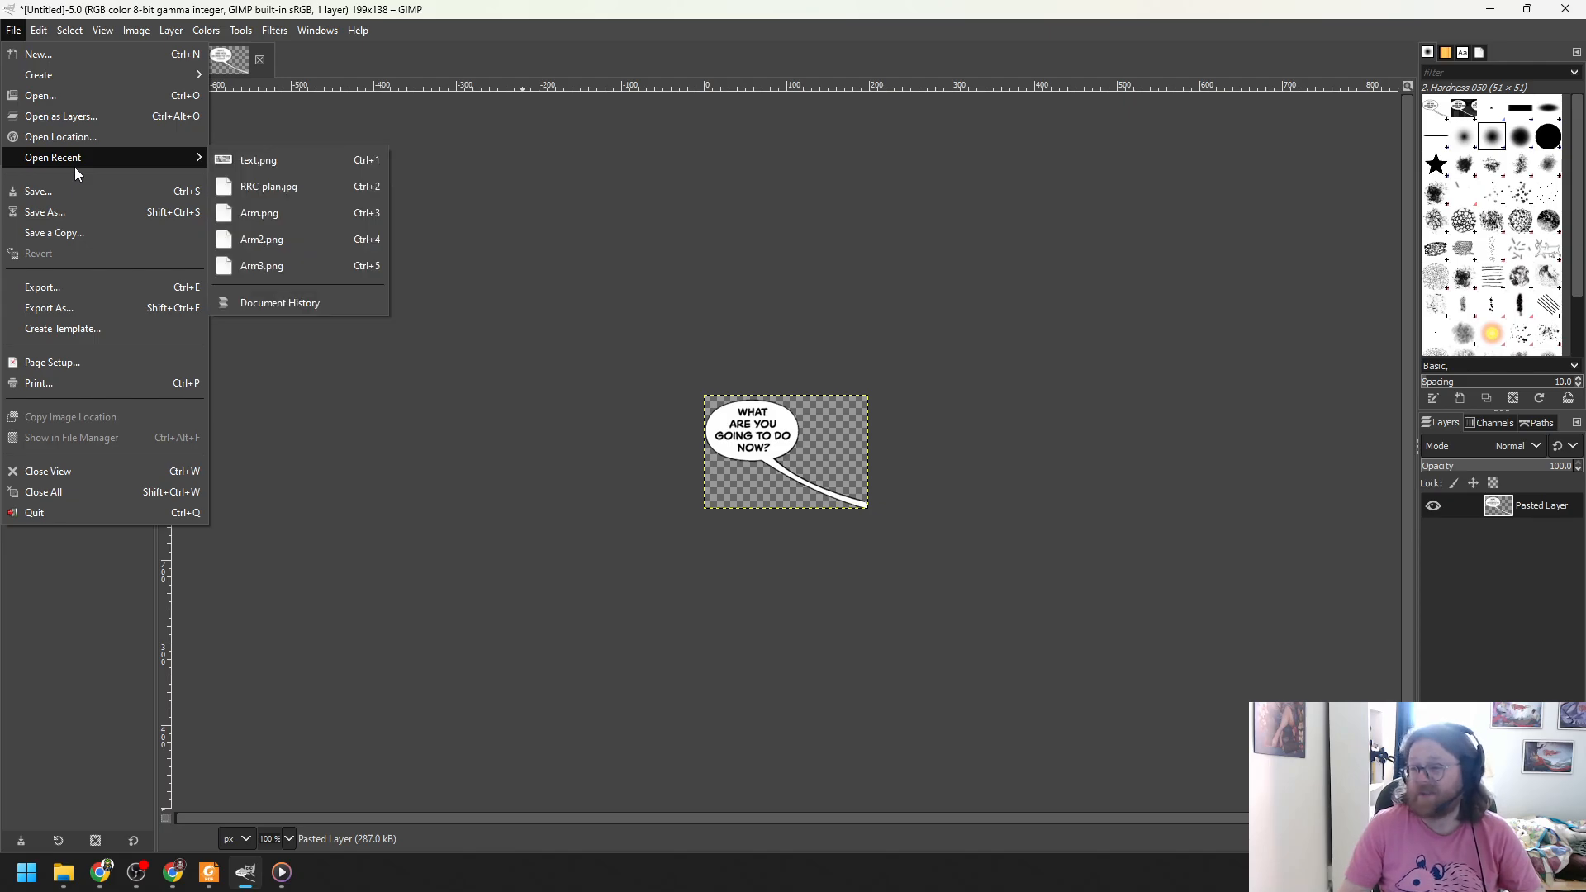
- Export the bubble as text1.png into the recently used Pg 196-200 folder with default PNG settings
{"action": "left_click", "coordinate": [89, 308]}
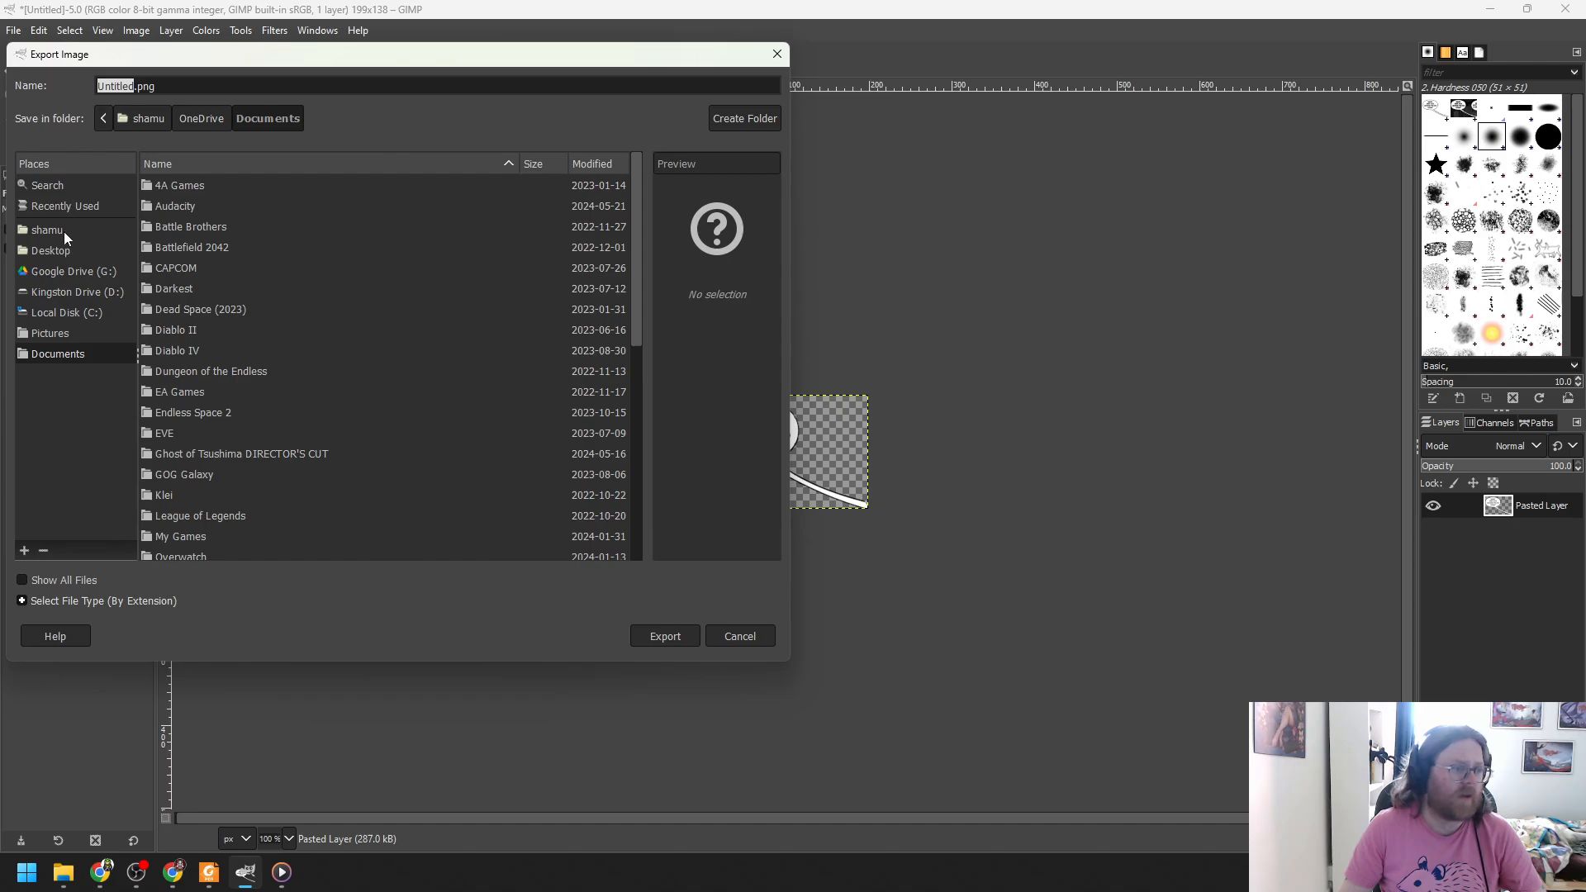
{"action": "left_click", "coordinate": [65, 206]}
{"action": "left_click", "coordinate": [61, 185]}
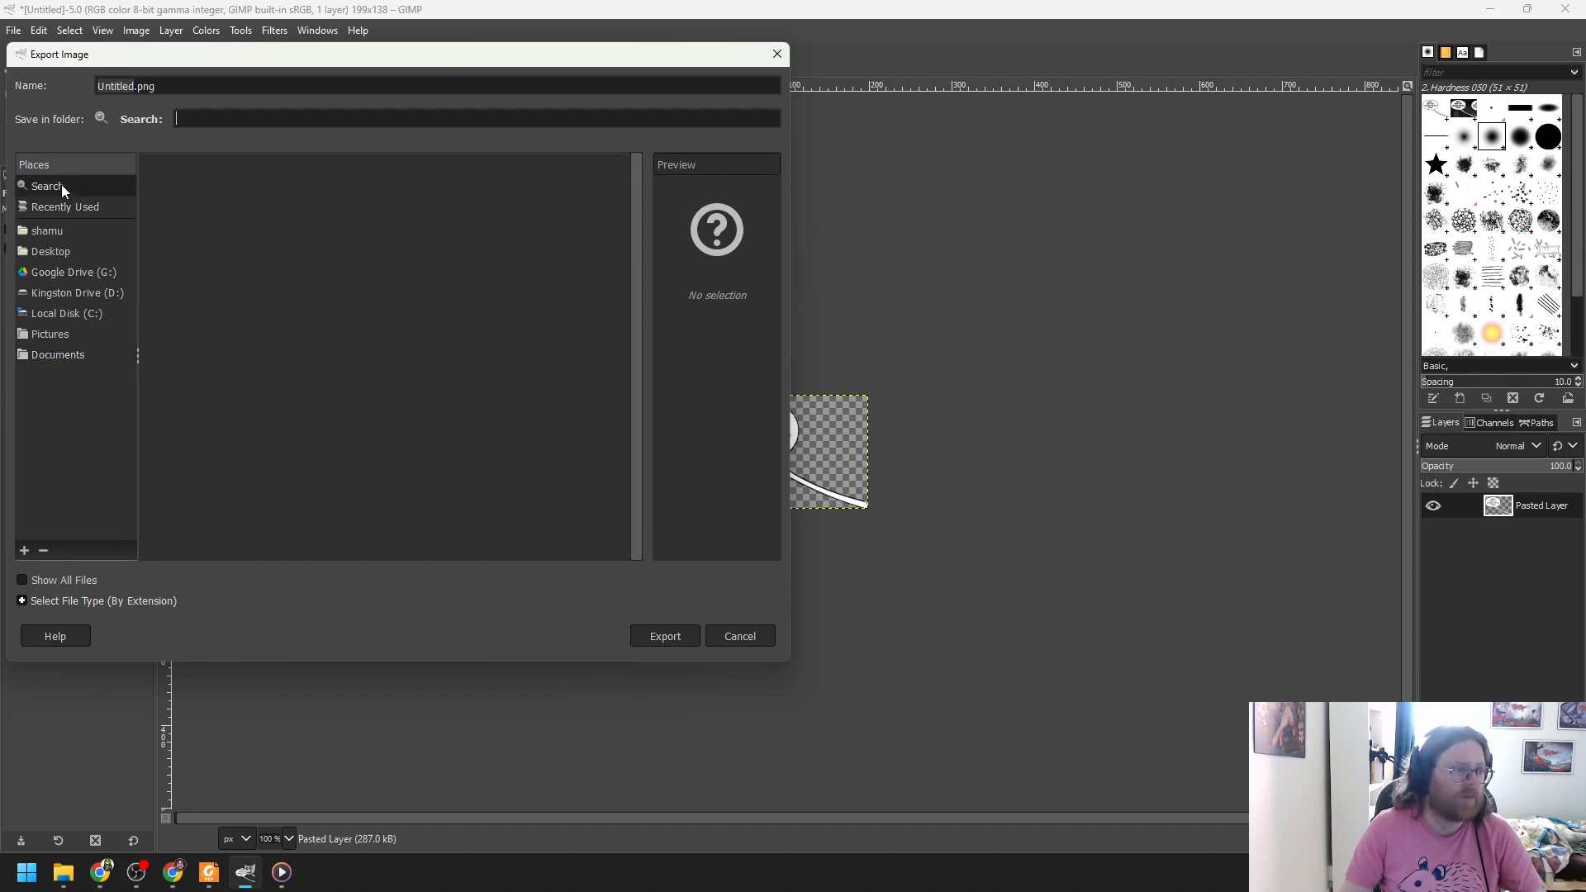
{"action": "left_click", "coordinate": [68, 206]}
{"action": "double_click", "coordinate": [164, 187]}
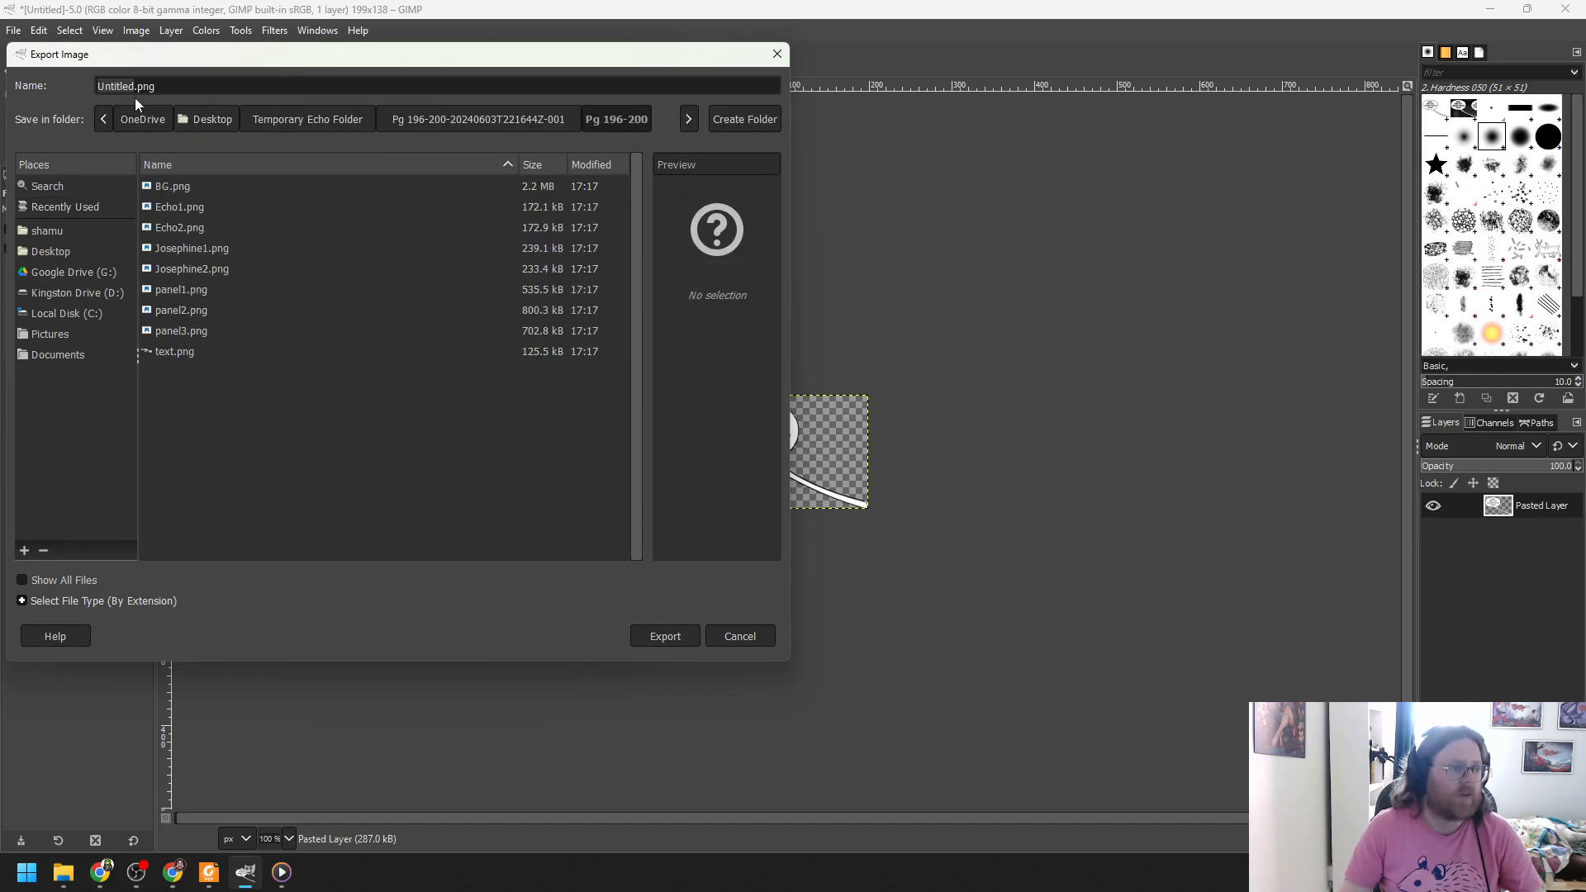
{"action": "left_click_drag", "start_coordinate": [134, 86], "coordinate": [95, 85]}
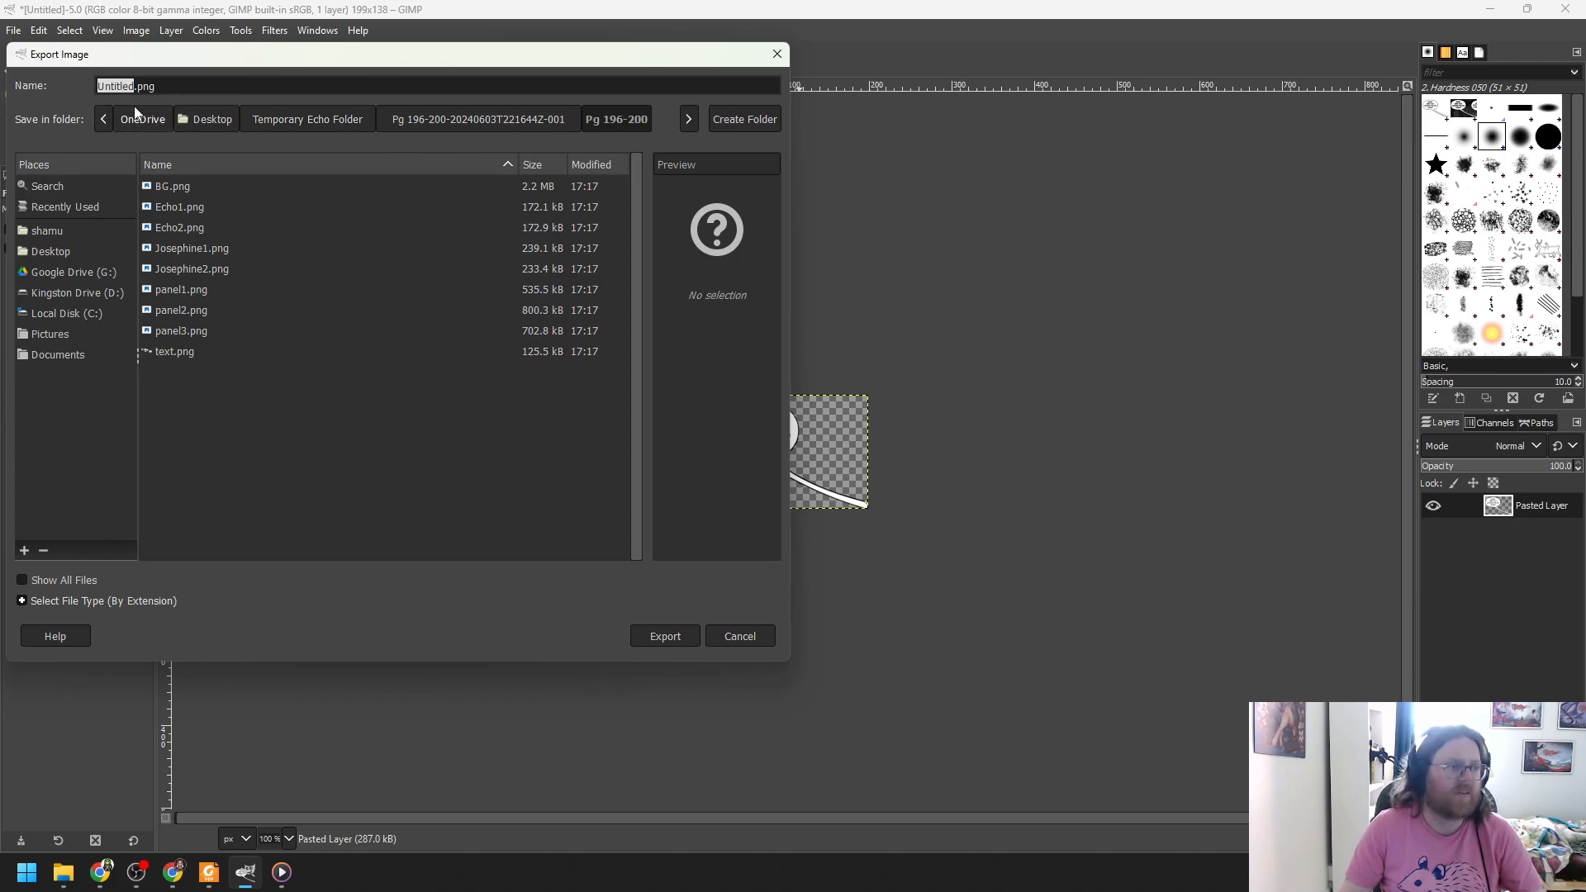
{"action": "type", "text": "tex"}
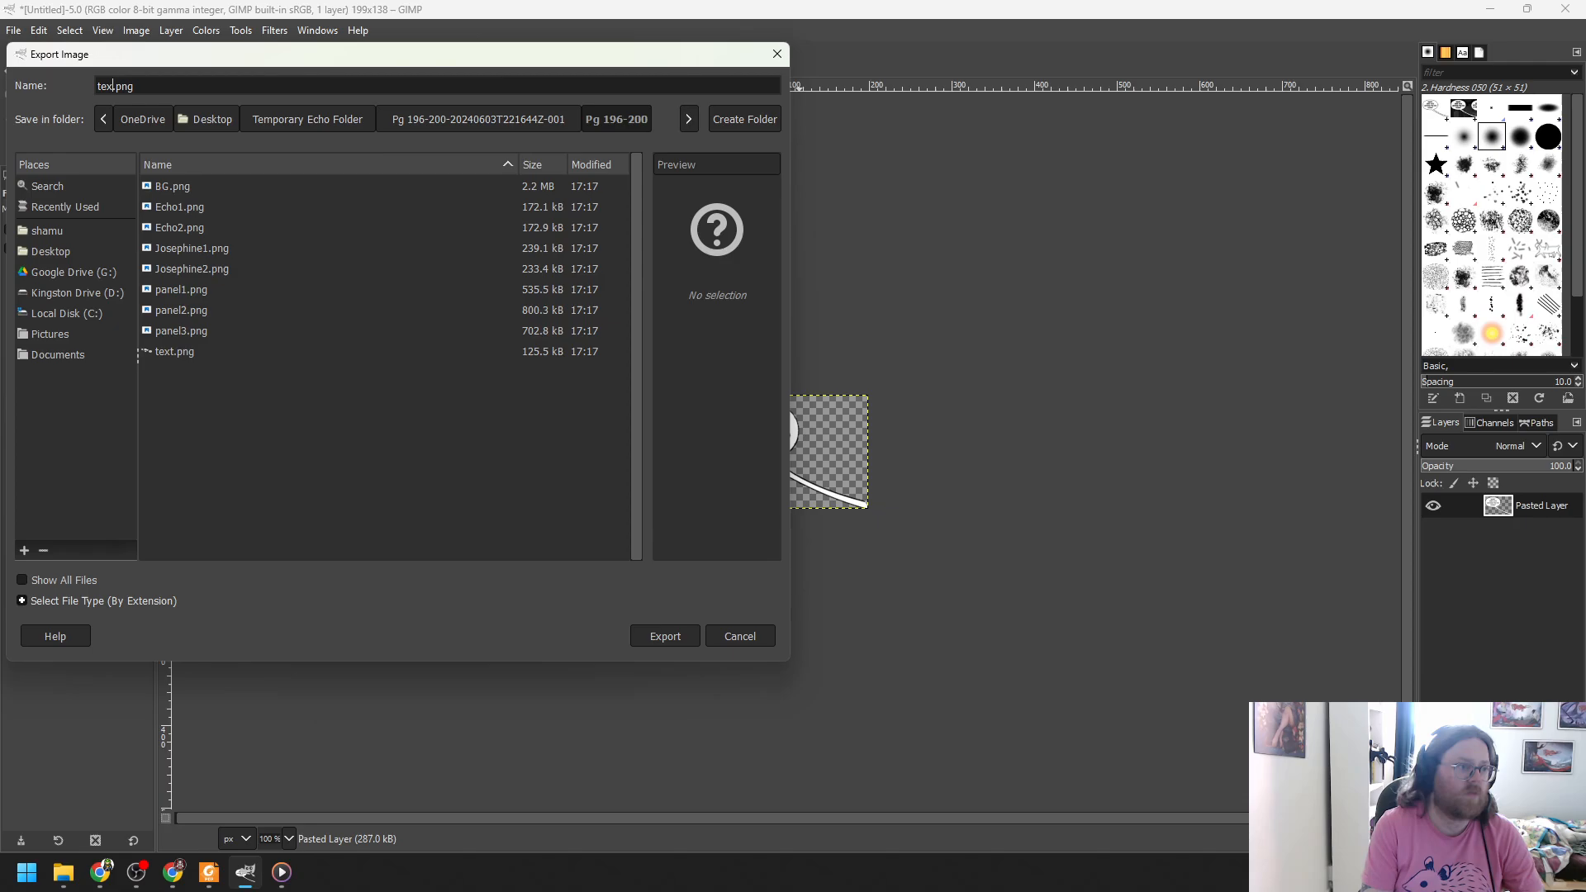
{"action": "type", "text": "t1"}
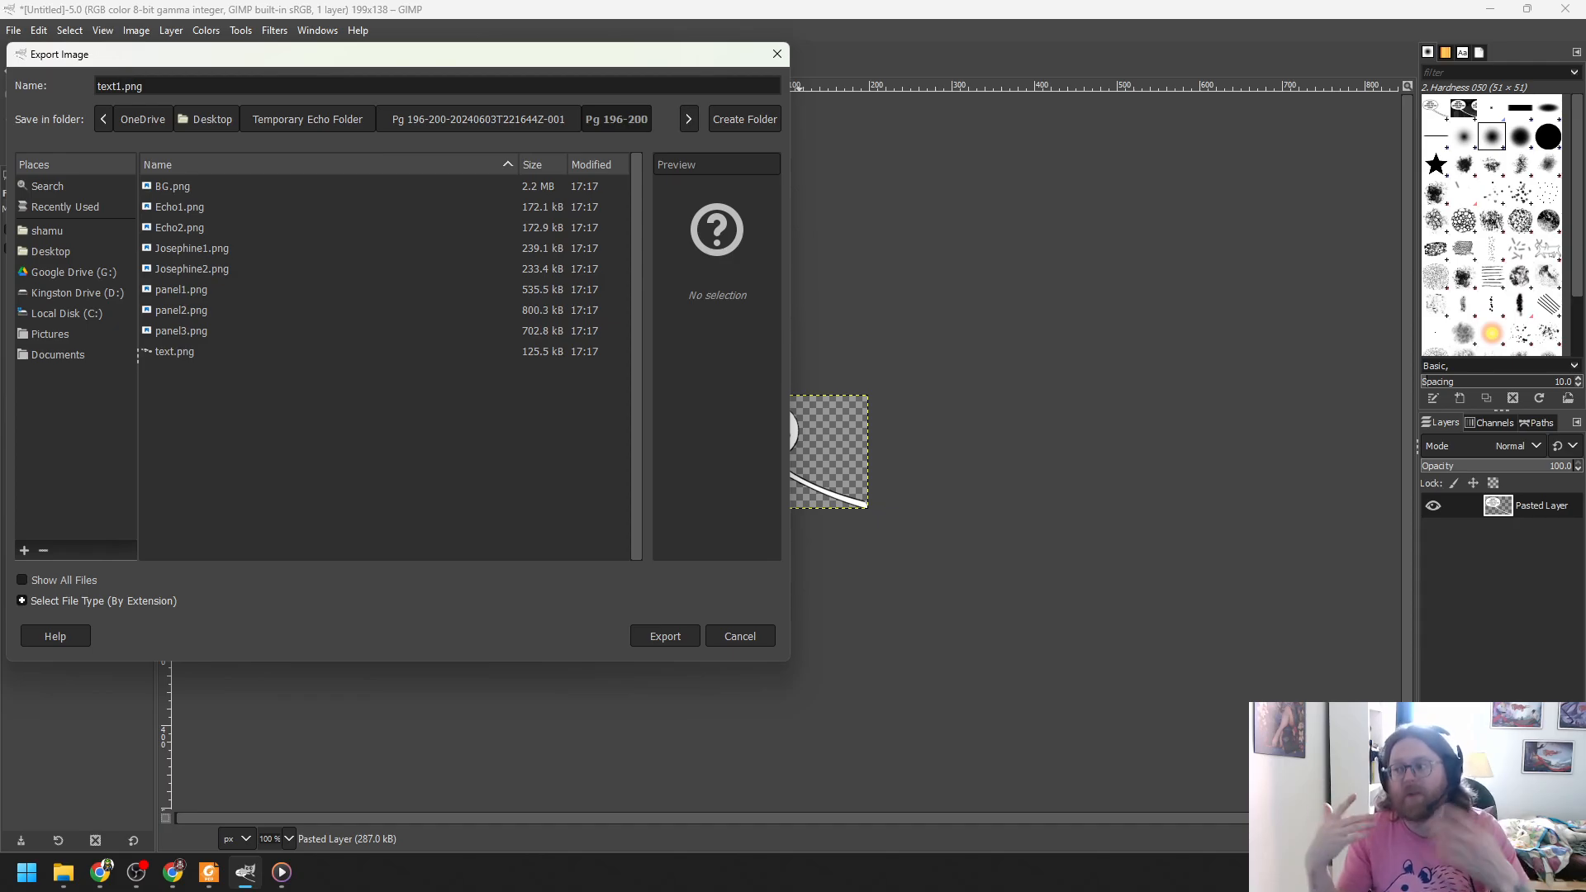
{"action": "key", "text": "Return"}
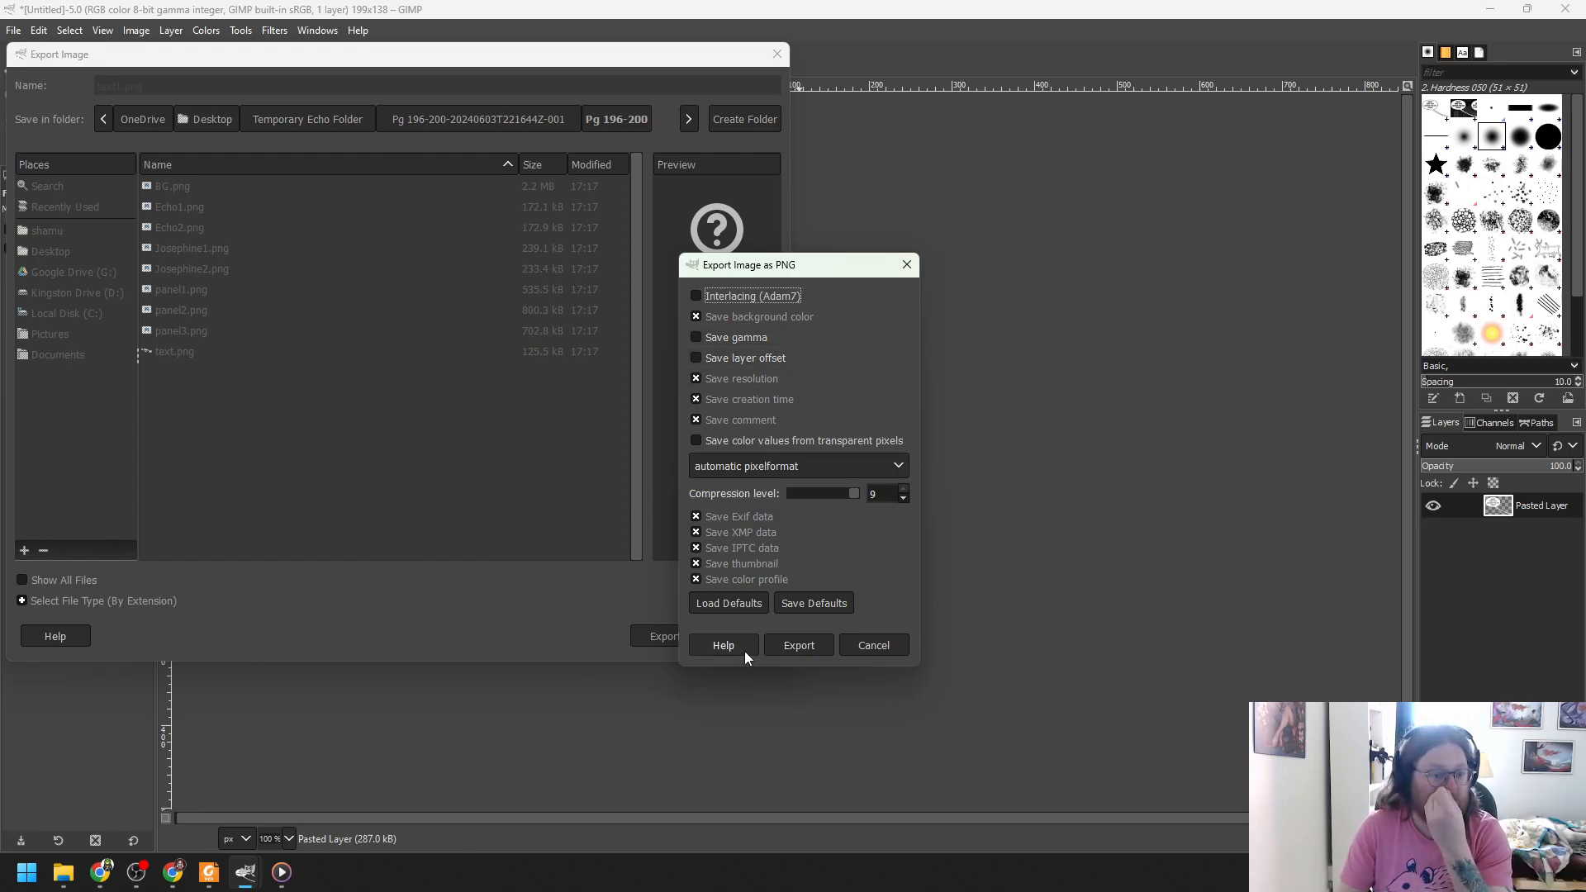
{"action": "left_click", "coordinate": [798, 645]}
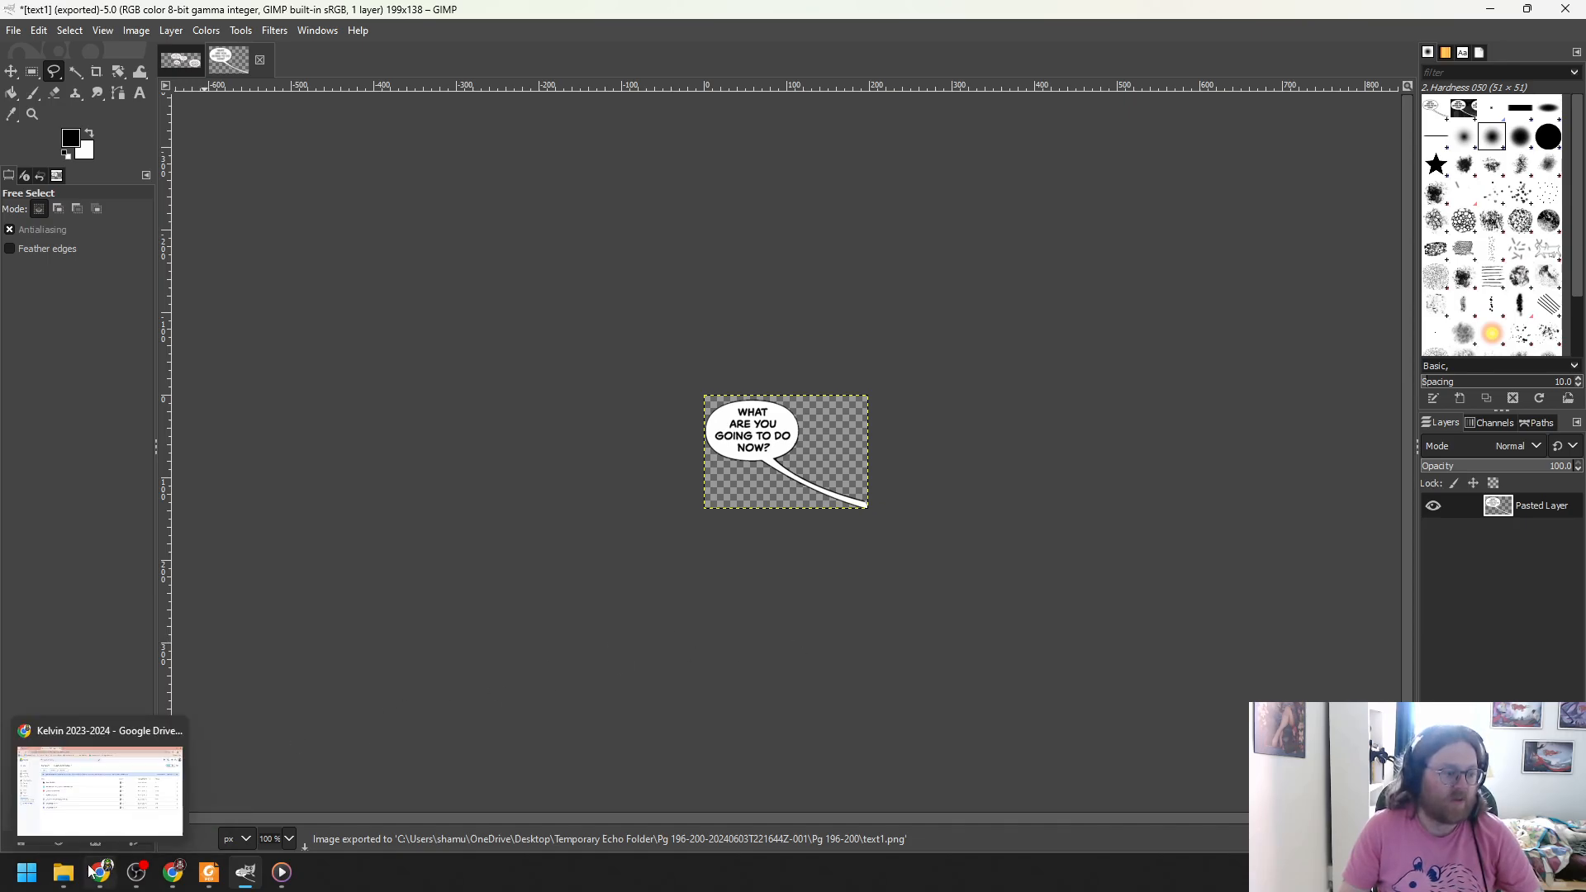
- Bring back the Pg 196-200 folder and open text1.png to view the lone bubble
{"action": "mouse_move", "coordinate": [63, 872]}
{"action": "left_click", "coordinate": [116, 820]}
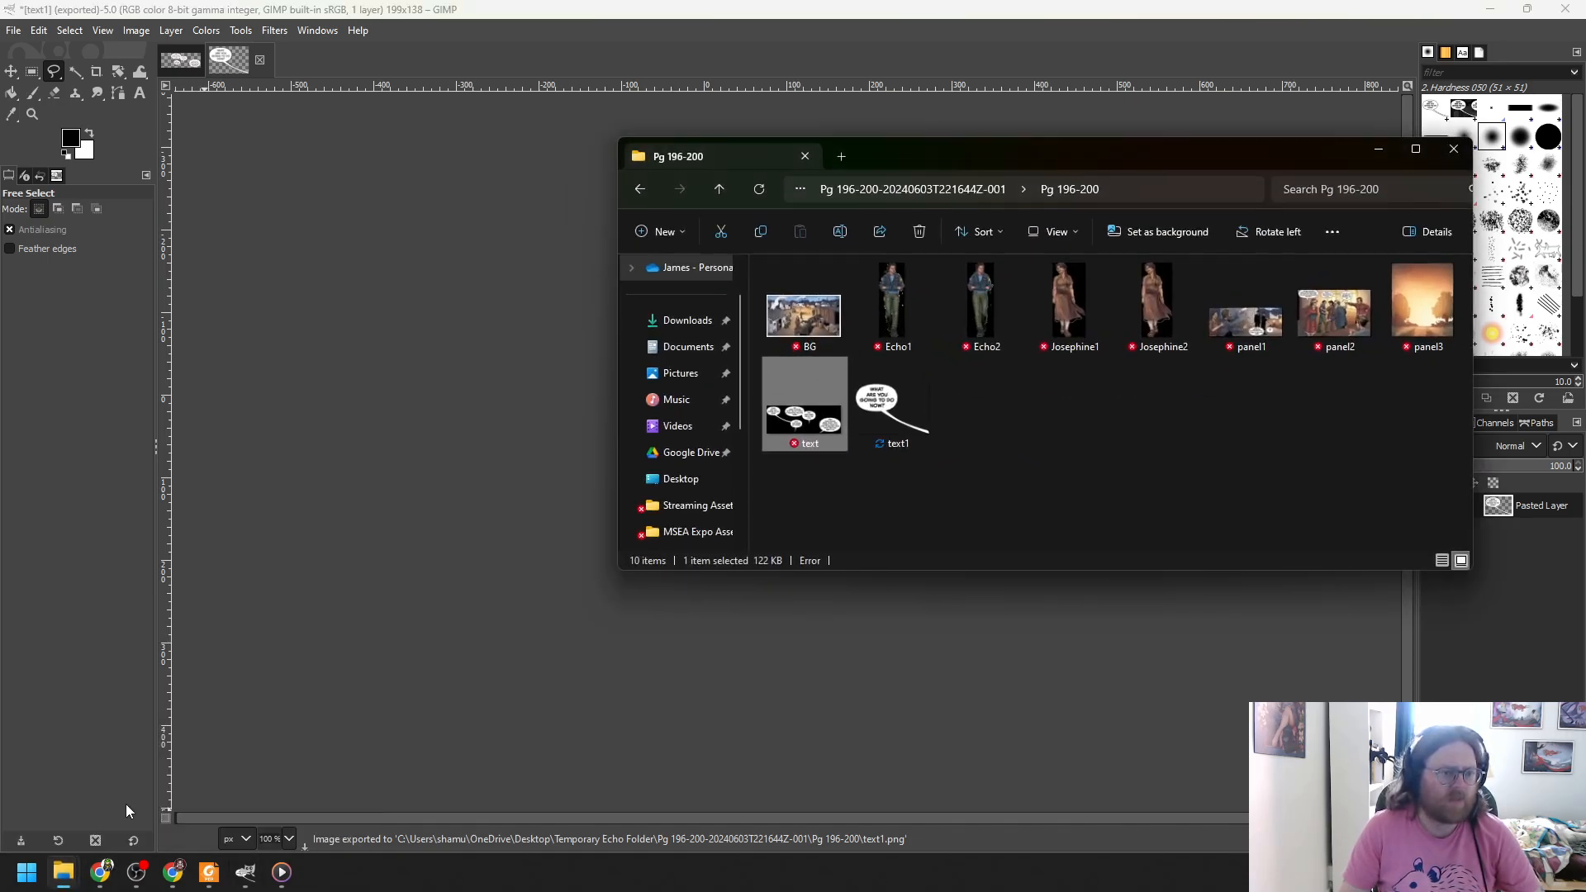
{"action": "left_click", "coordinate": [874, 409]}
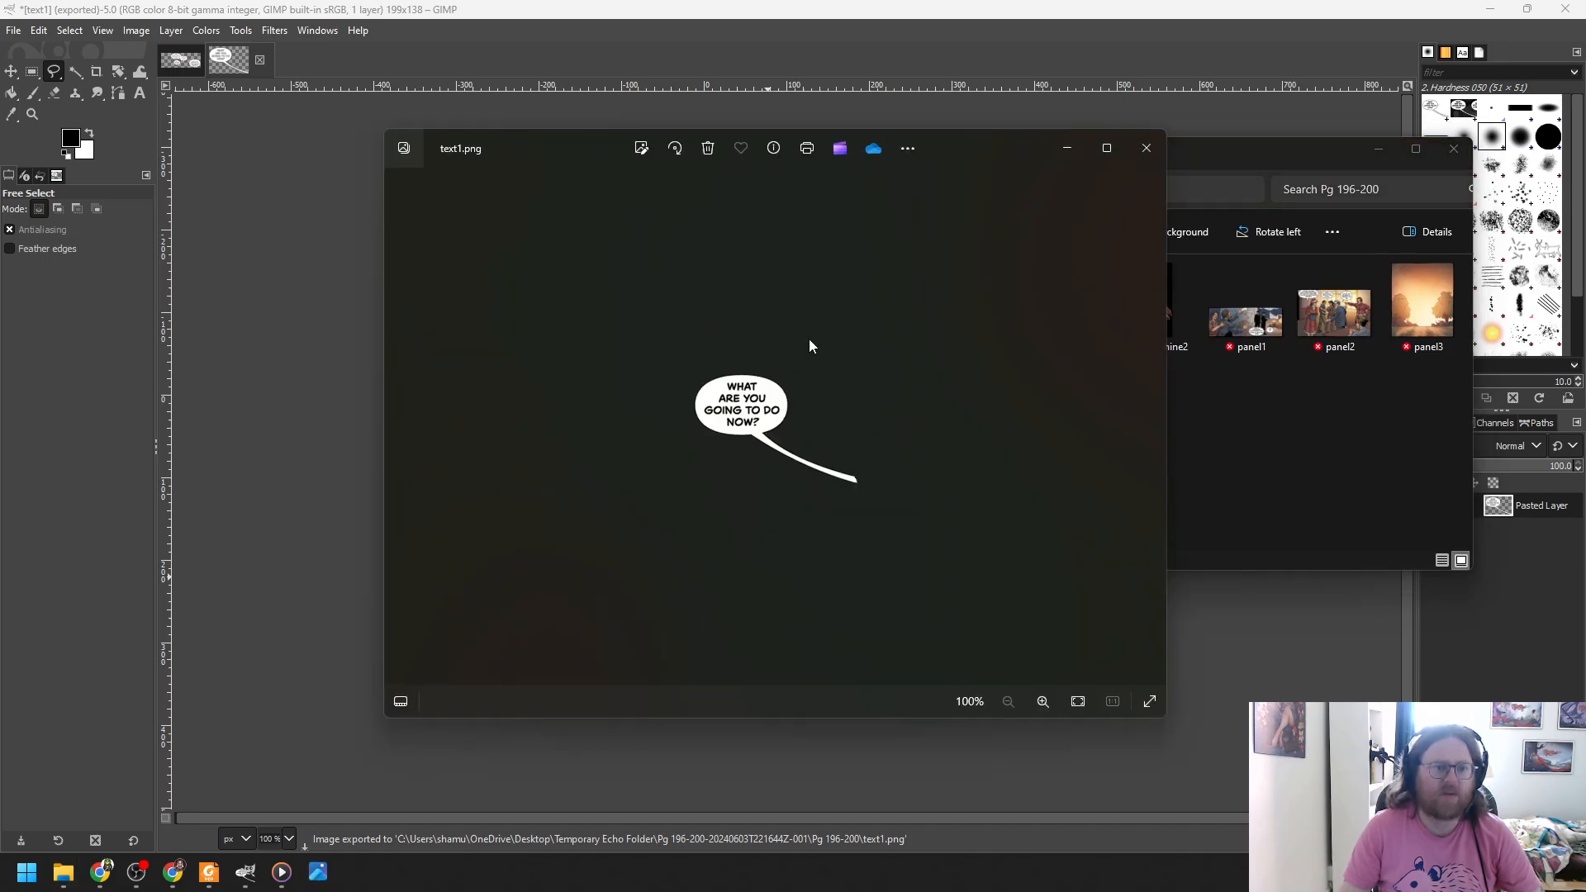